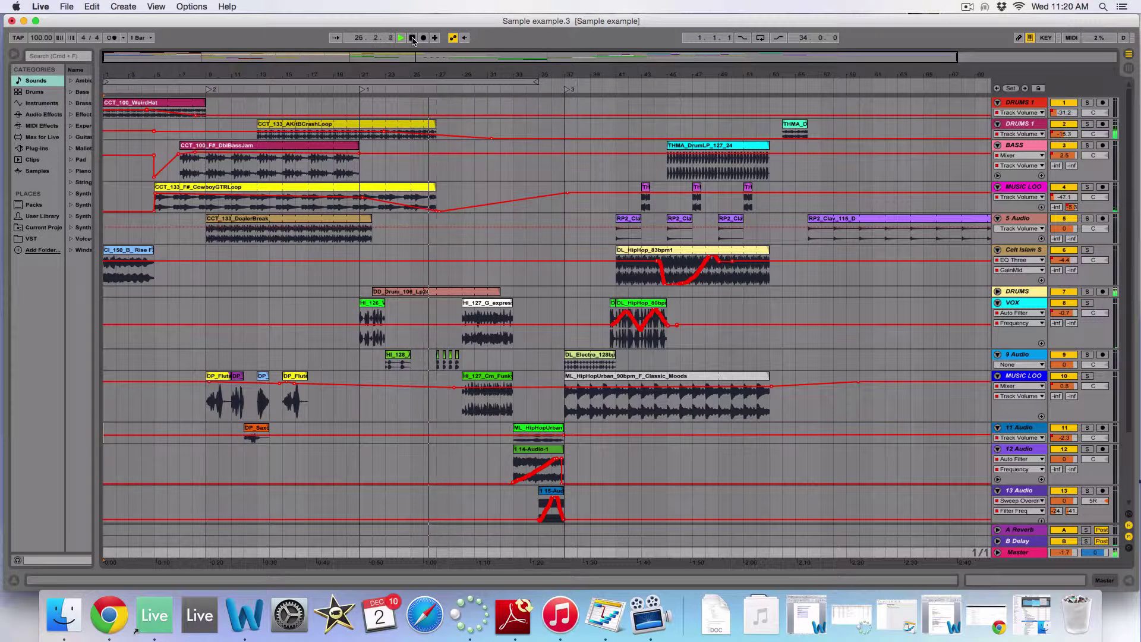
- Stop the song playback and narrow the Live window to uncover the desktop beside it
click(413, 37)
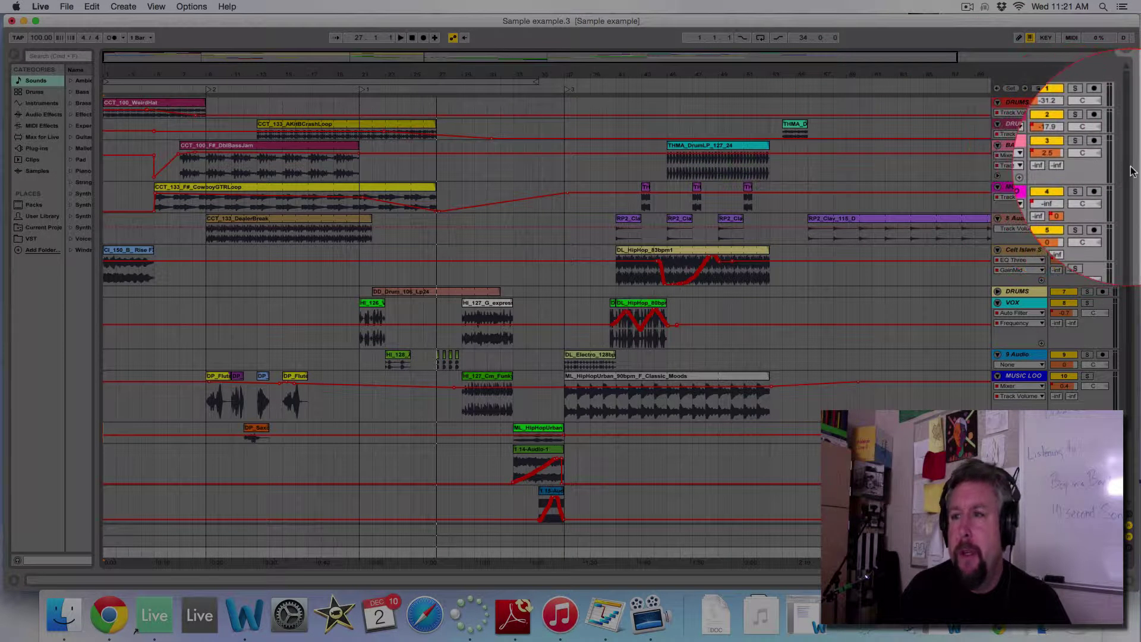
drag(1137, 164, 490, 164)
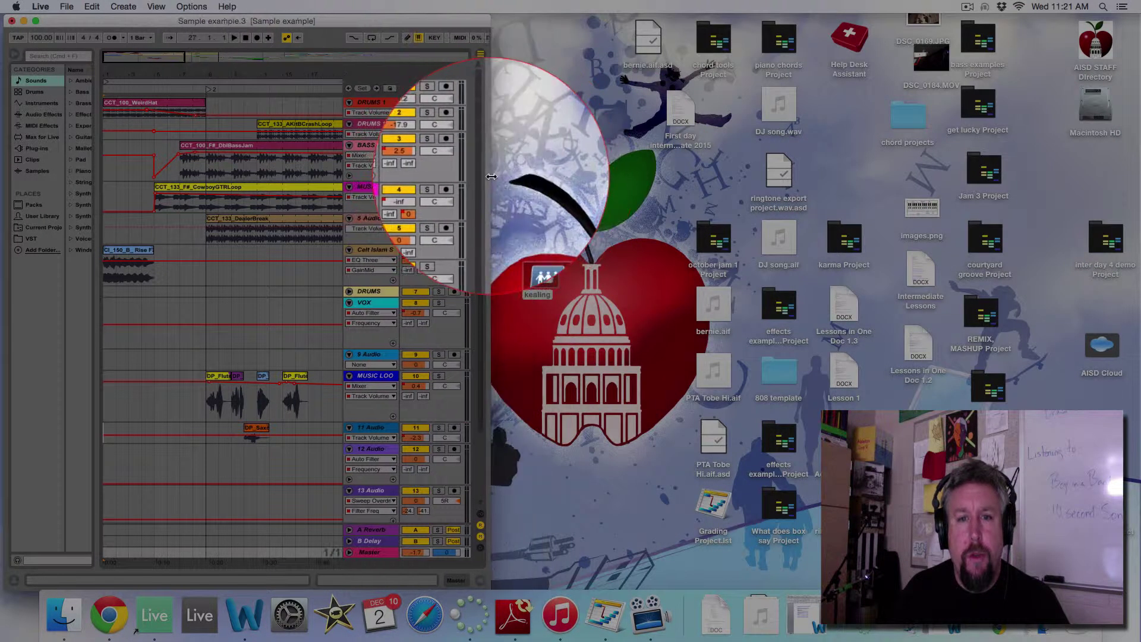
- Open the kealing drive and expand the LOOPS samples-dnb-fx- folder inside the teacher's folder under shared students
double_click(537, 269)
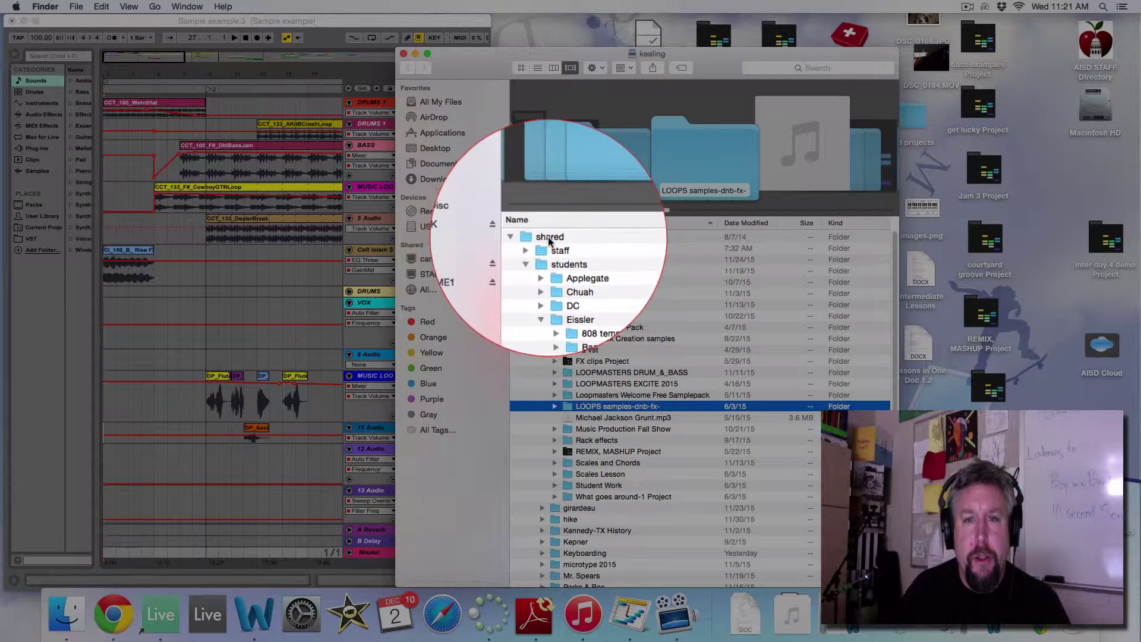
click(559, 260)
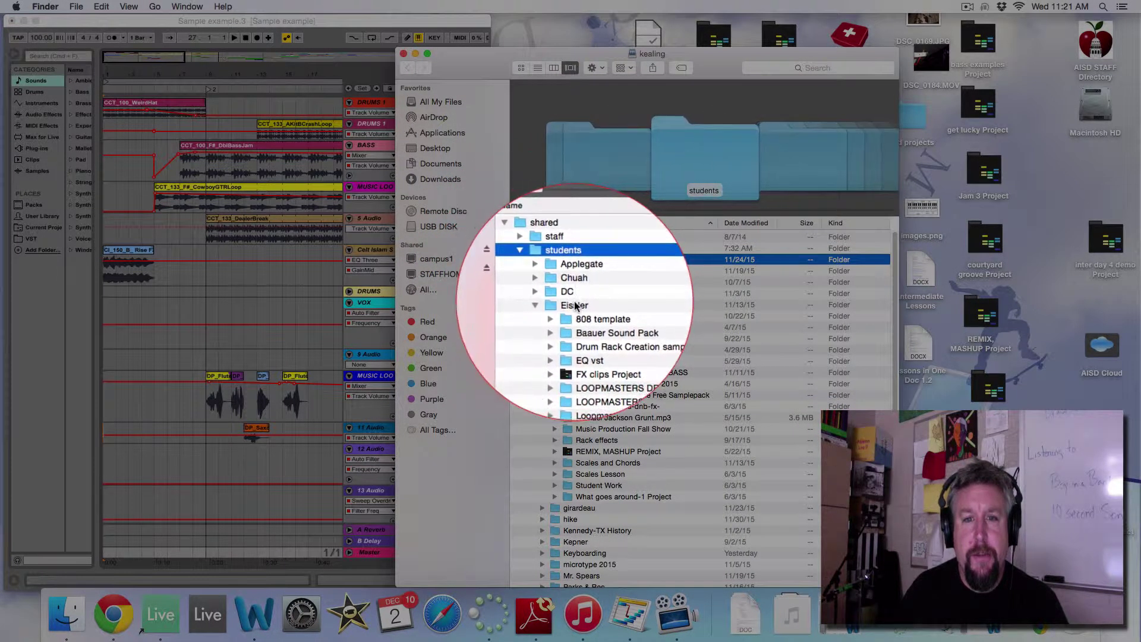
click(573, 305)
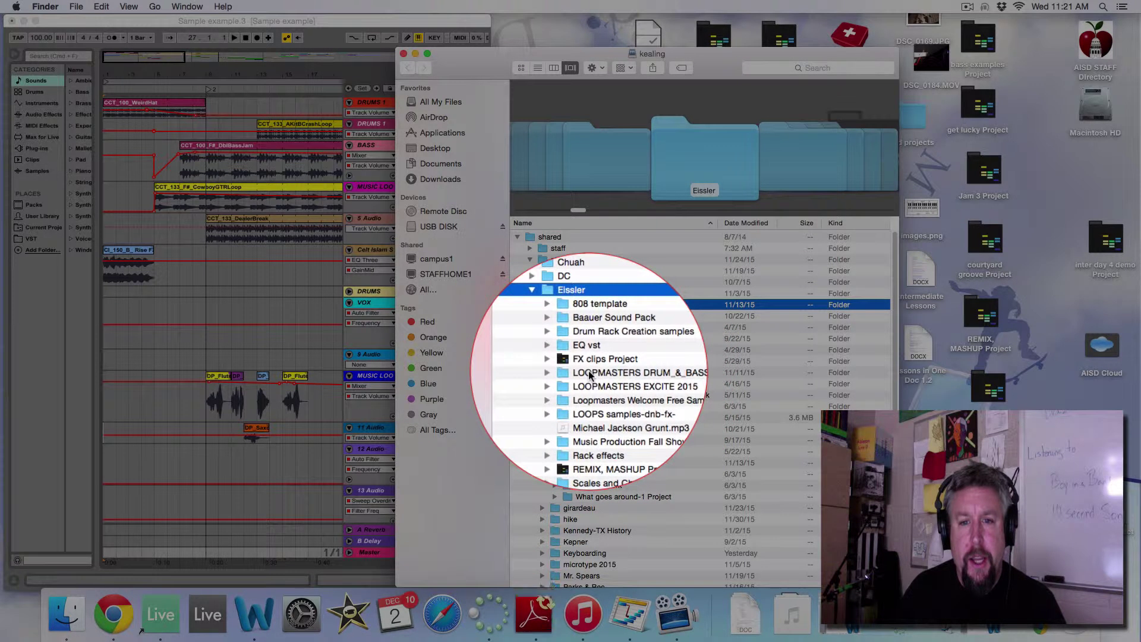
click(589, 383)
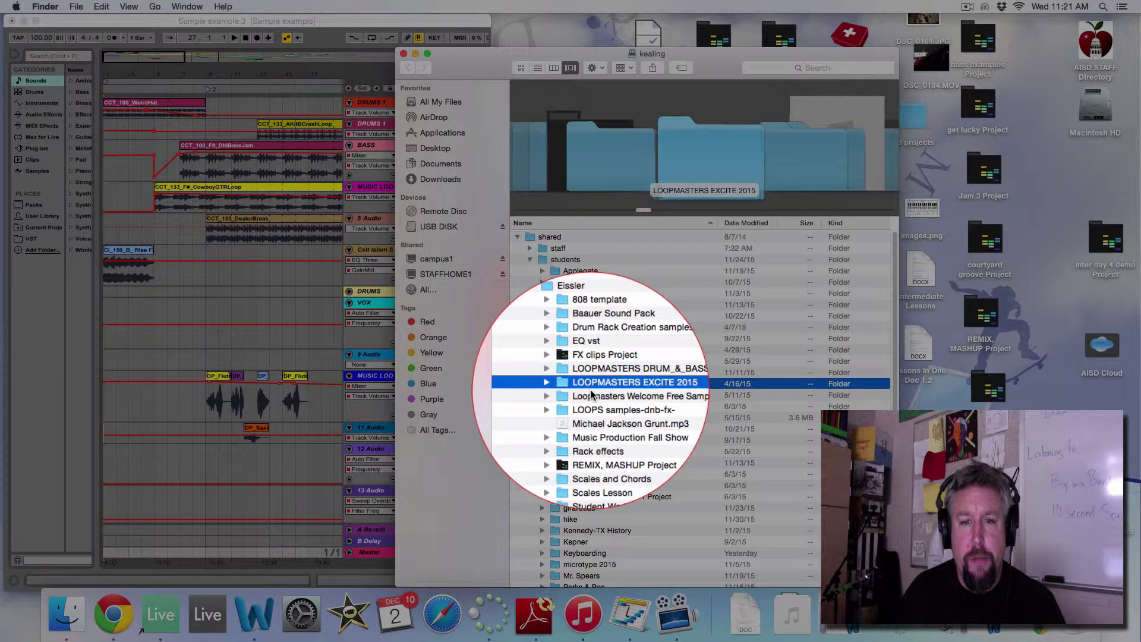
click(590, 395)
click(588, 408)
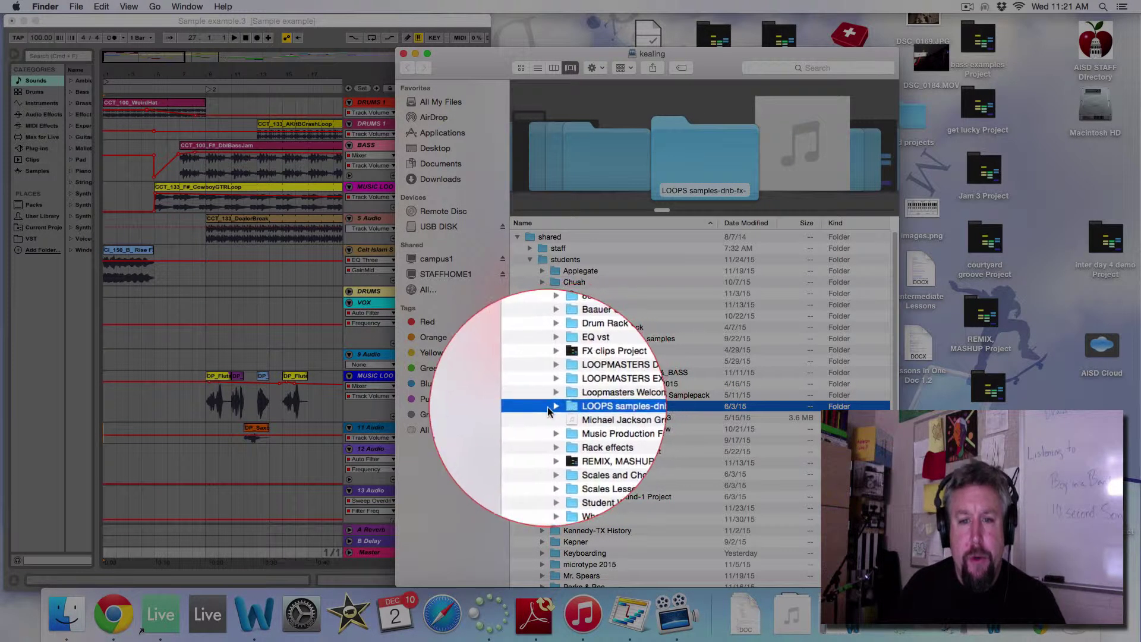
click(554, 407)
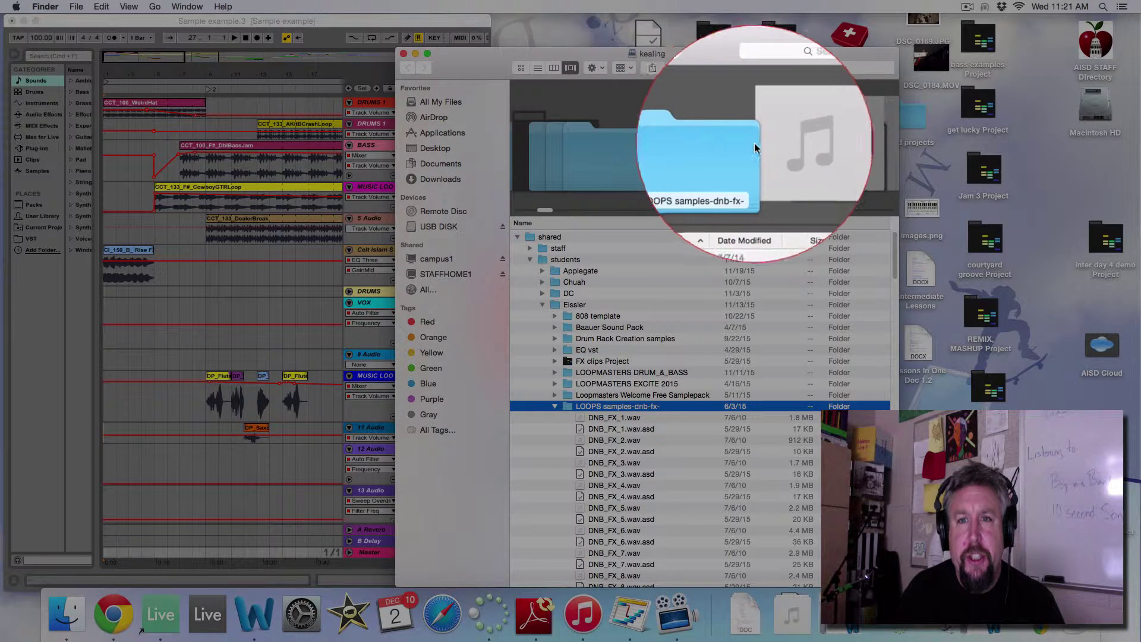
- Audition DNB_FX_1.wav, select DNB_FX_4.wav for preview, and move the Finder window clear of the Live set
click(598, 421)
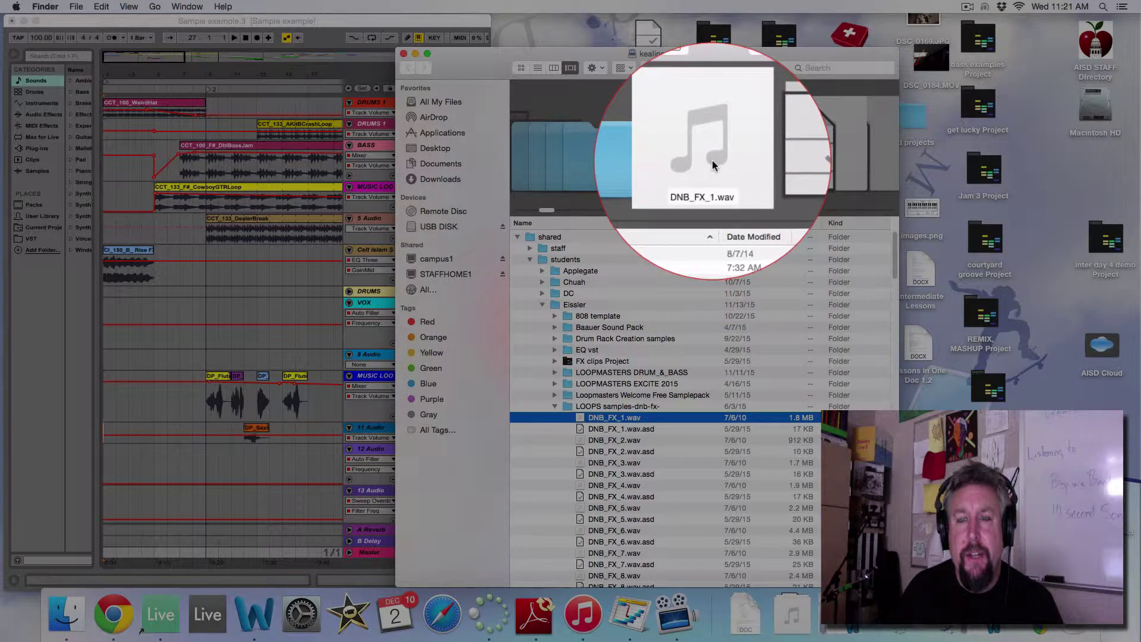
mouse_move(704, 143)
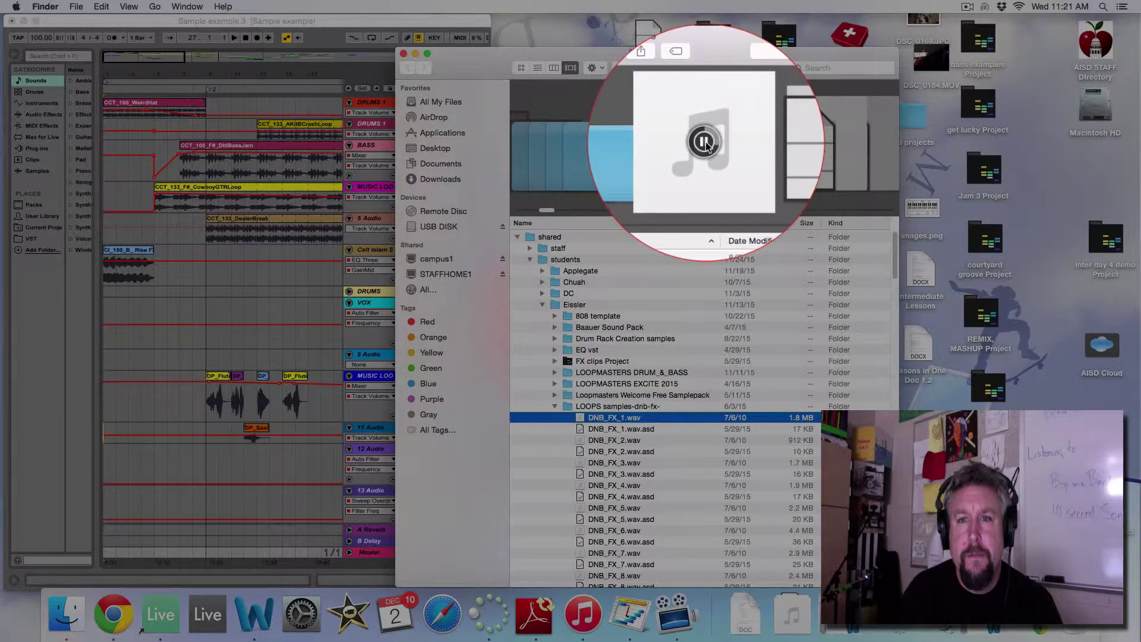
click(705, 143)
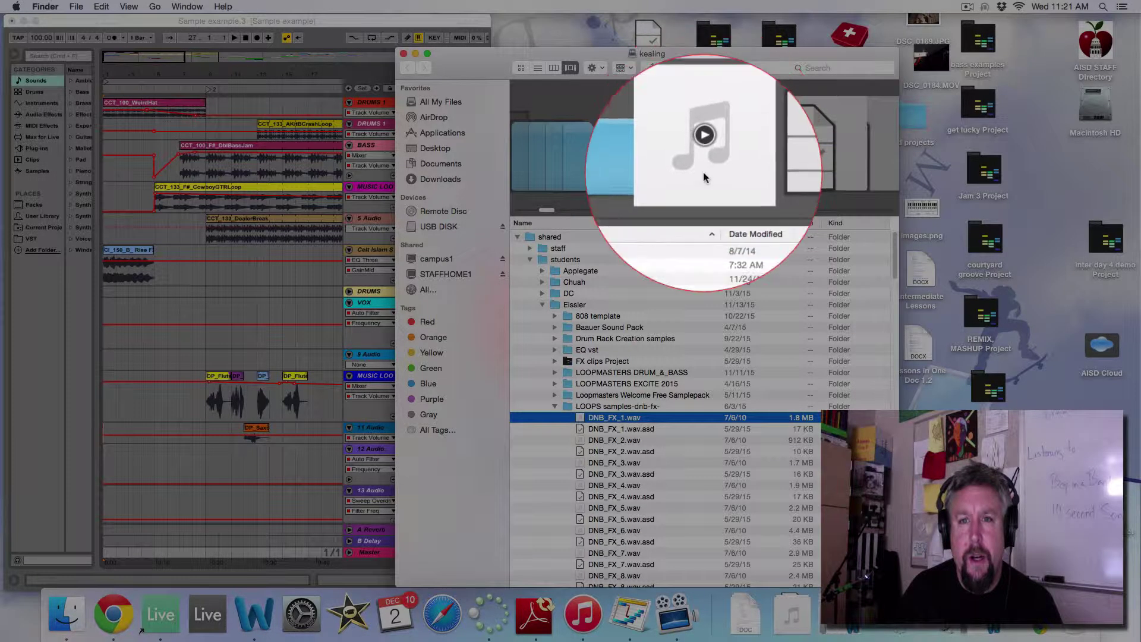
click(604, 487)
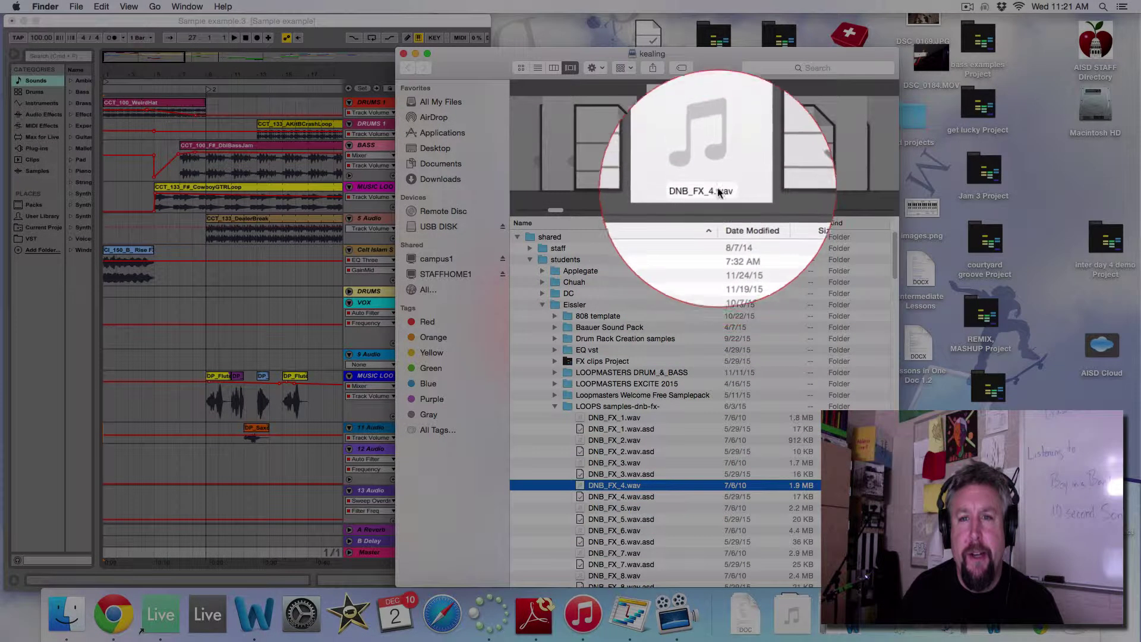
mouse_move(704, 143)
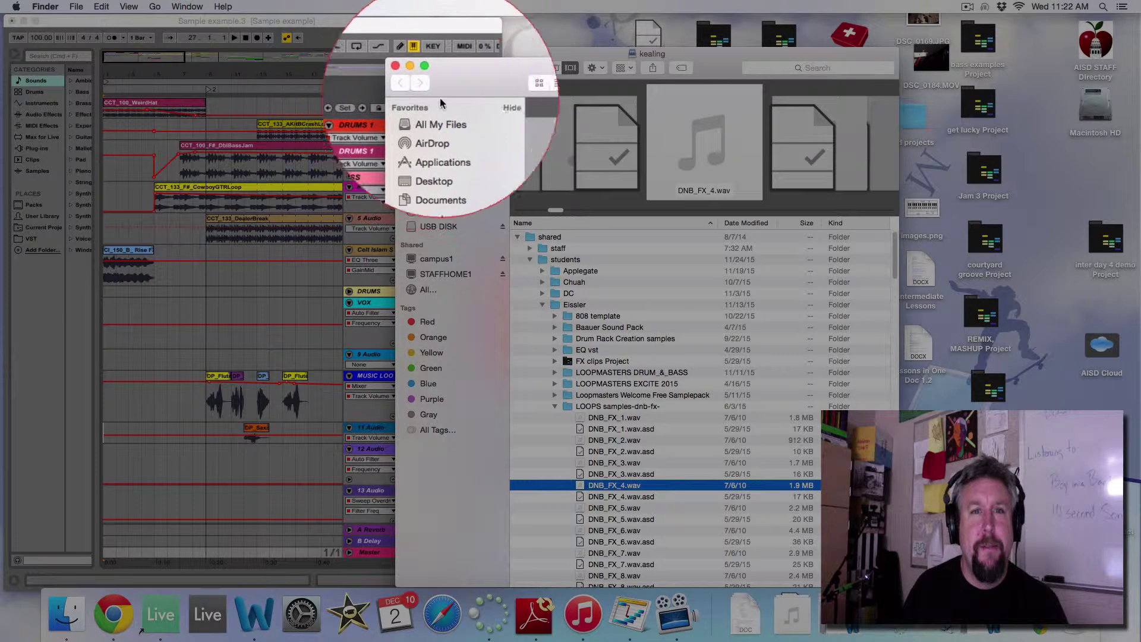
drag(477, 82, 720, 52)
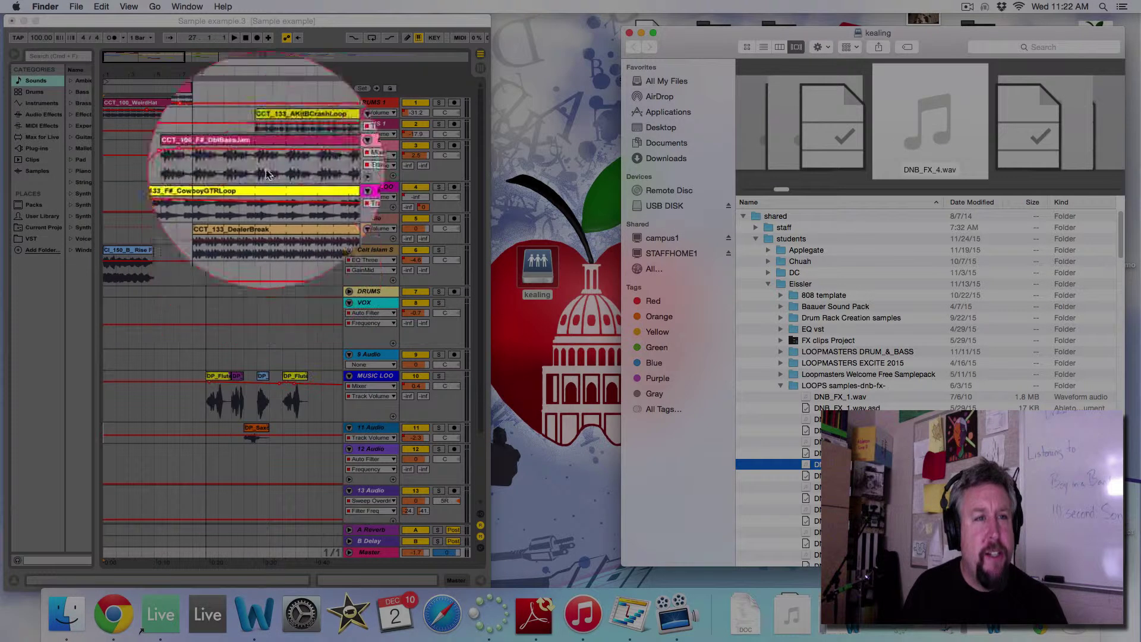
- Switch to Live, view the commands for inserting tracks, and widen its window back across the screen
click(119, 31)
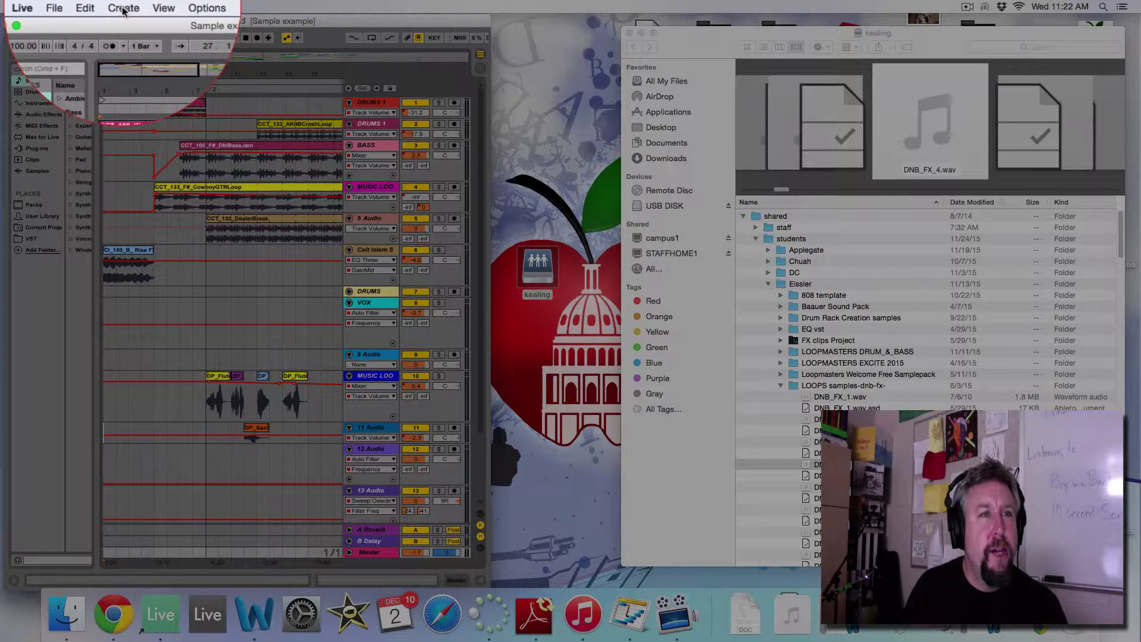
click(123, 11)
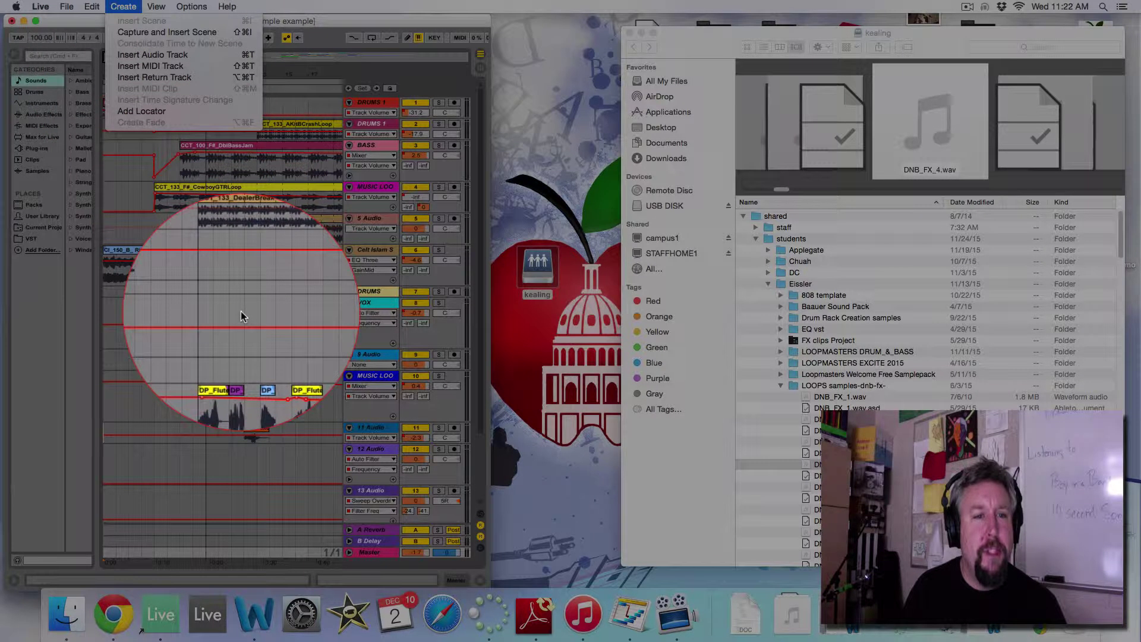
click(241, 315)
drag(490, 261, 1122, 302)
- Copy the CI_150_B_ Rise FX clip at the song's start and paste it at bar 9 on the same track
click(153, 250)
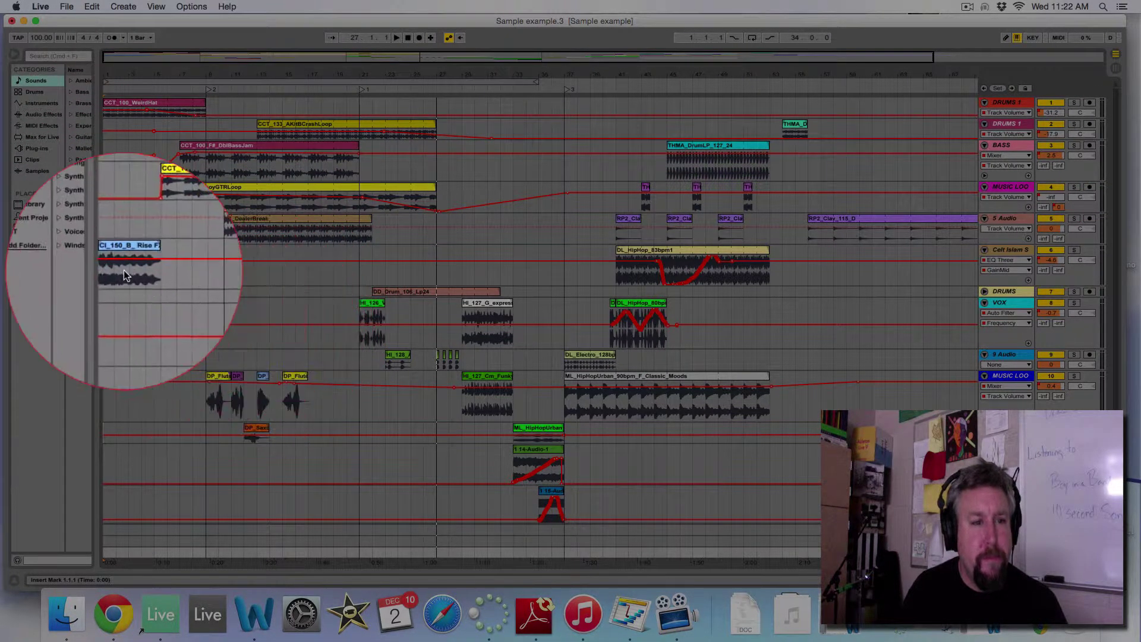
mouse_move(119, 254)
mouse_down()
mouse_move(191, 264)
mouse_move(119, 260)
mouse_up()
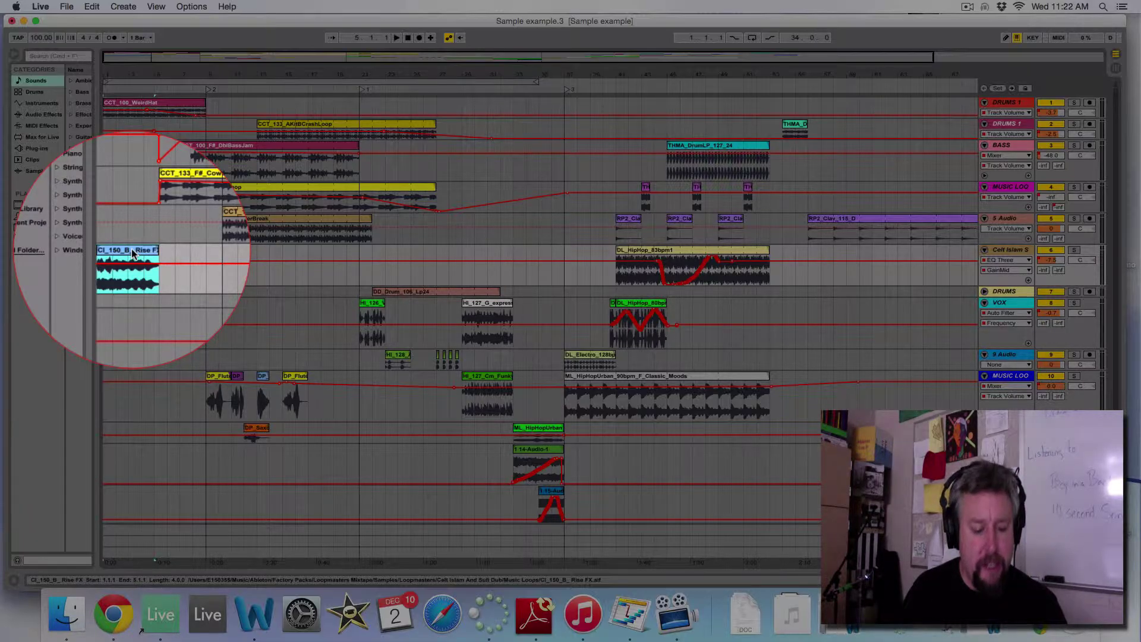
click(206, 276)
key(super+v)
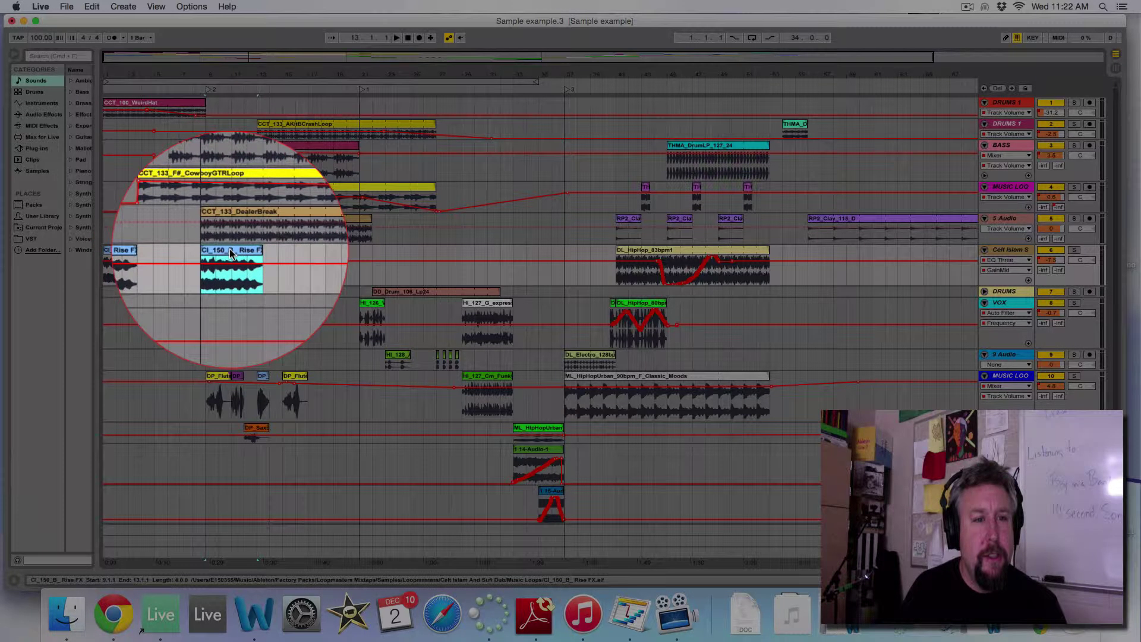
- Delete the pasted clip at bar 9 and look over the editing commands
key(Delete)
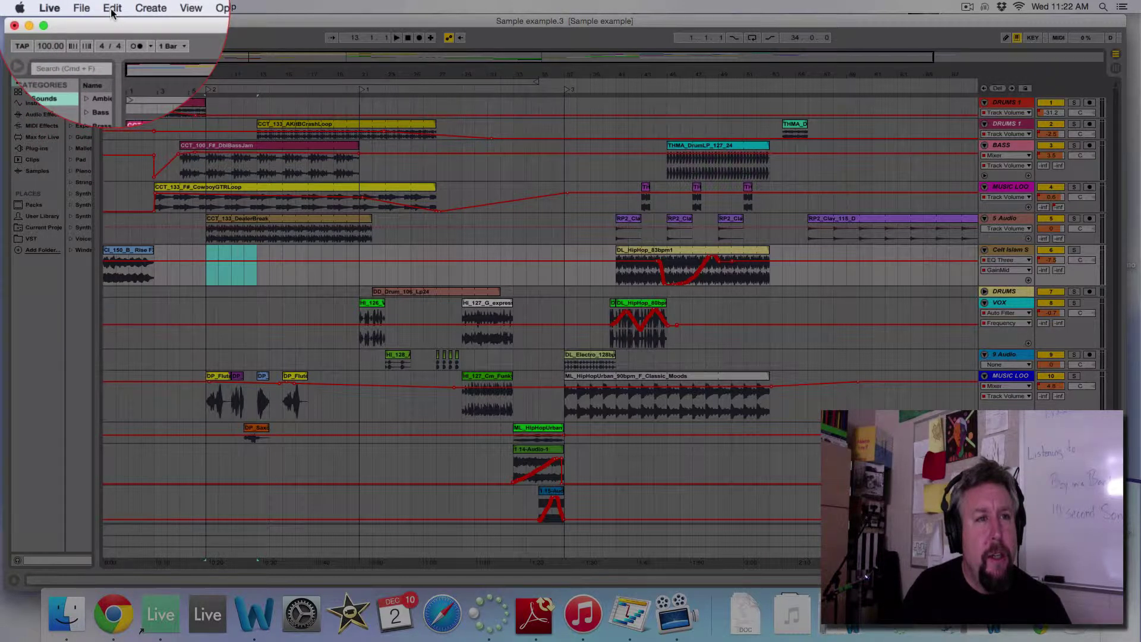
click(113, 8)
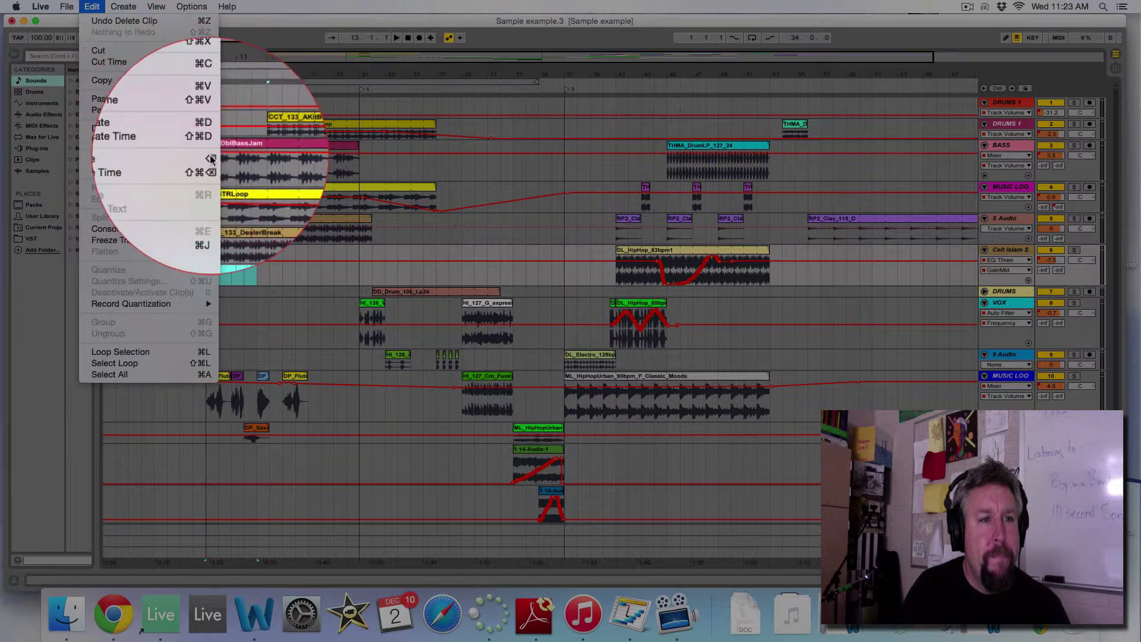
click(265, 306)
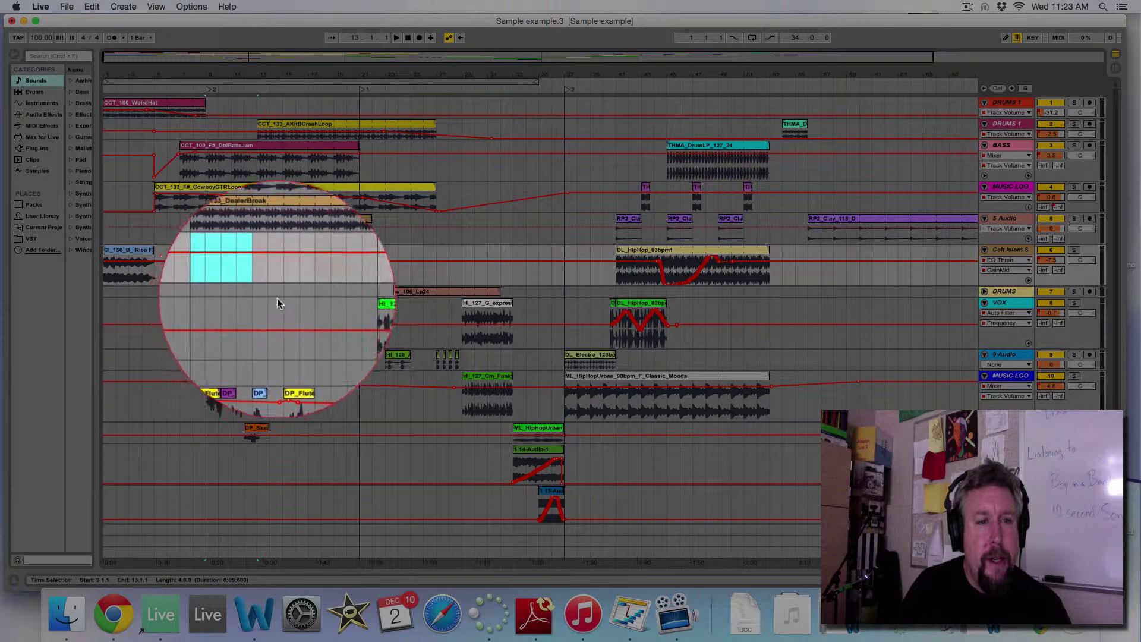
- Split the CI_150_B_ Rise FX clip at bar 3, select its second half, and check the Split command's listing
click(128, 275)
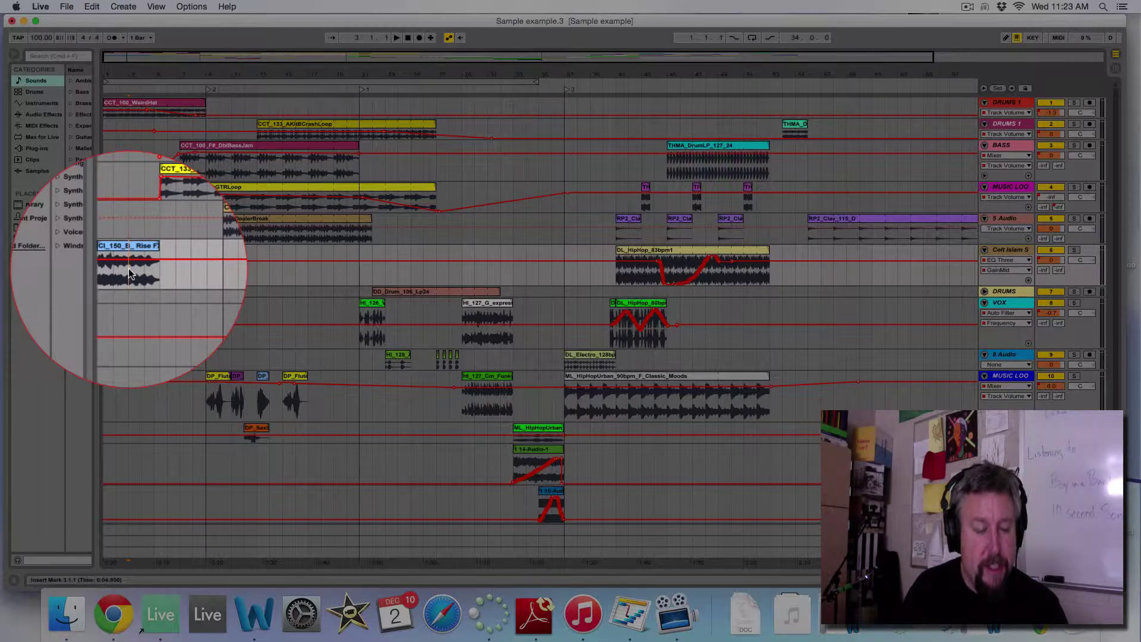
drag(130, 275, 142, 254)
click(113, 8)
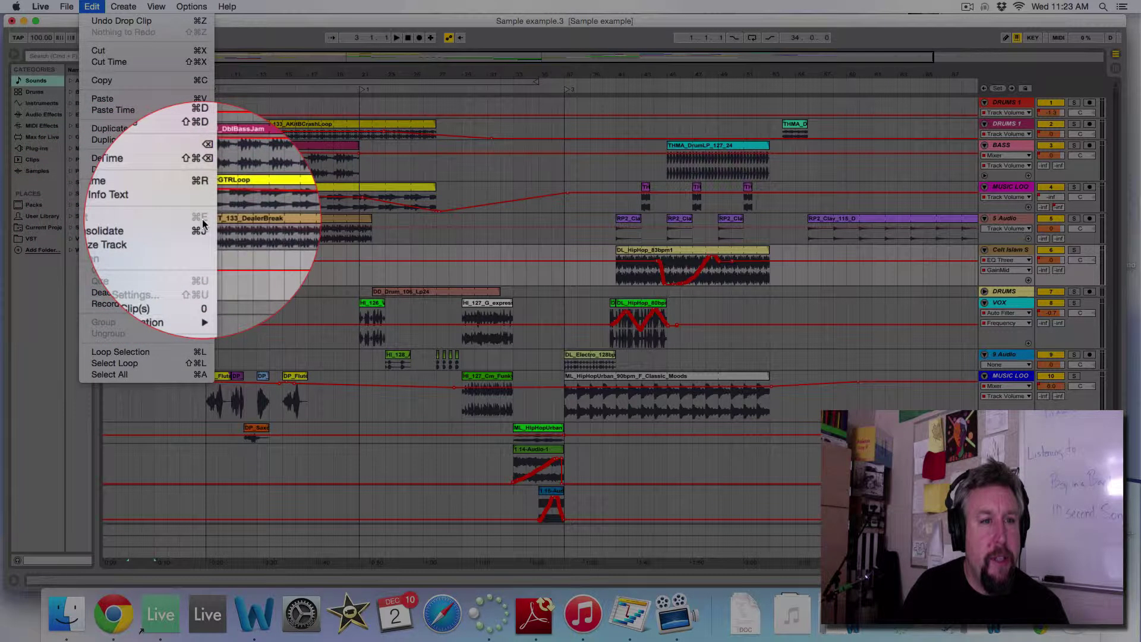
click(257, 316)
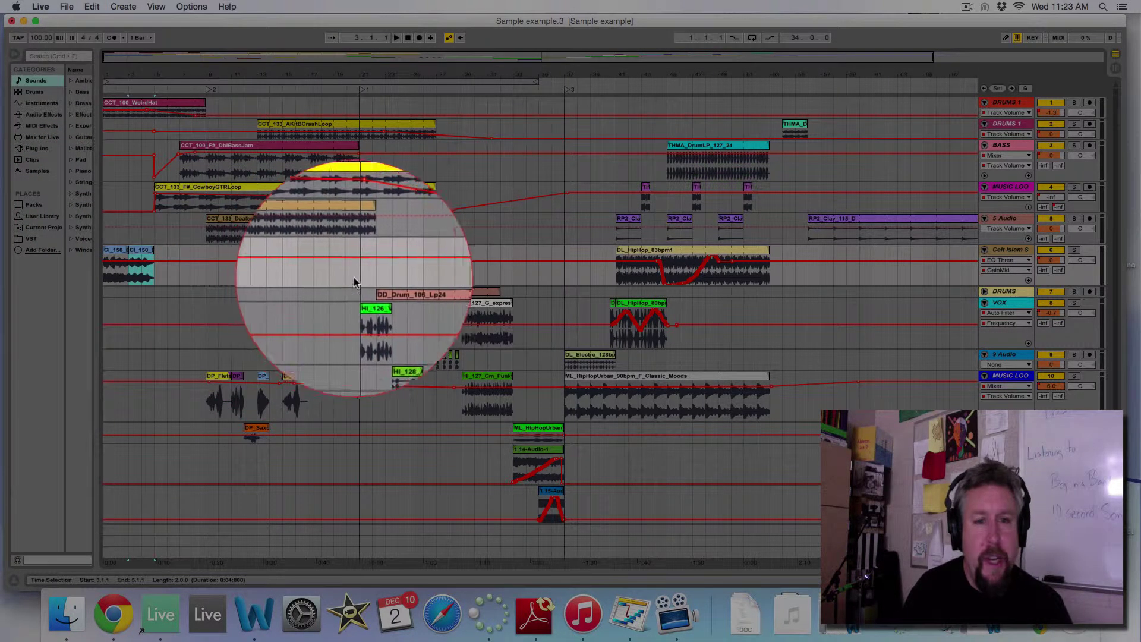
- Enlarge the height of the DRUMS track to show the DD_Drum_106_Lp24 waveform in detail around bar 27
drag(440, 98, 449, 155)
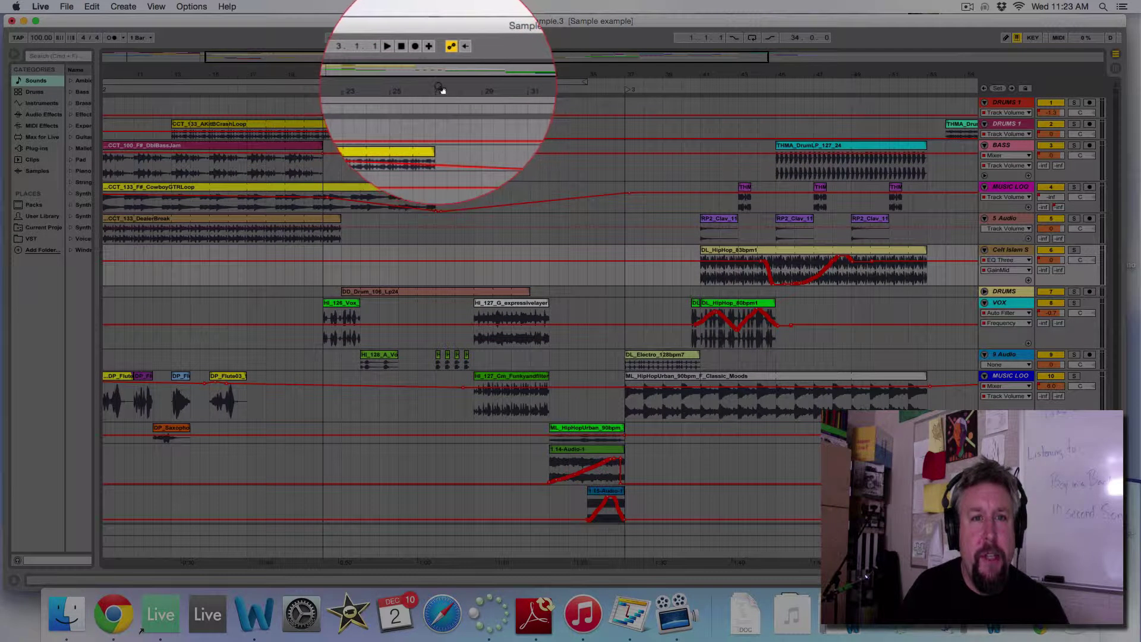
drag(441, 90, 444, 89)
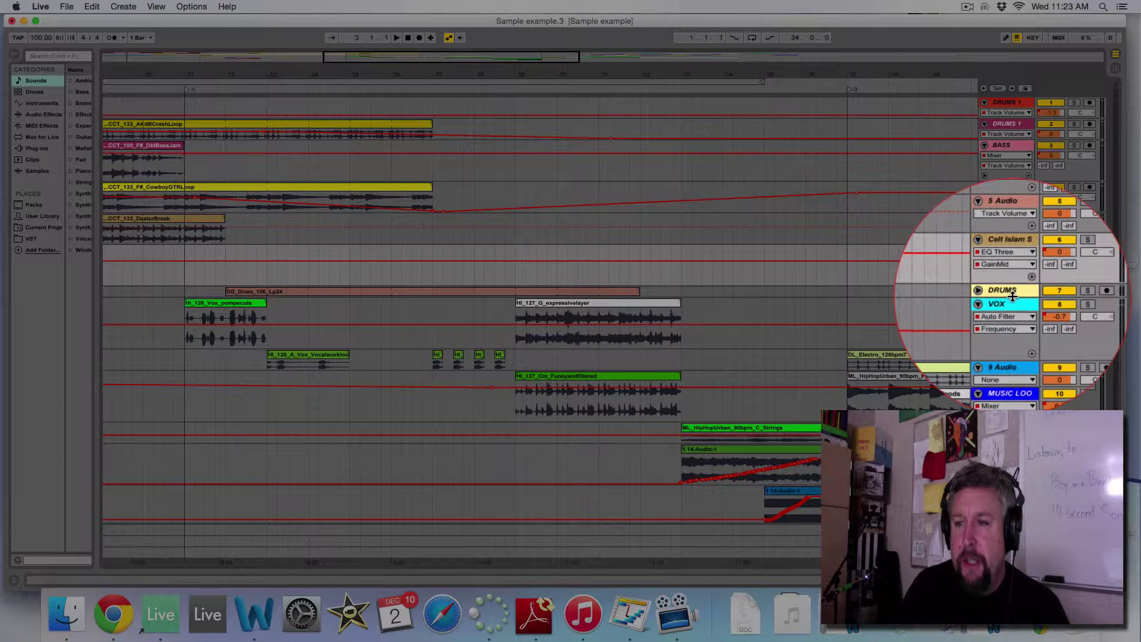
drag(1013, 296, 1014, 467)
scroll(758, 404, down, 5)
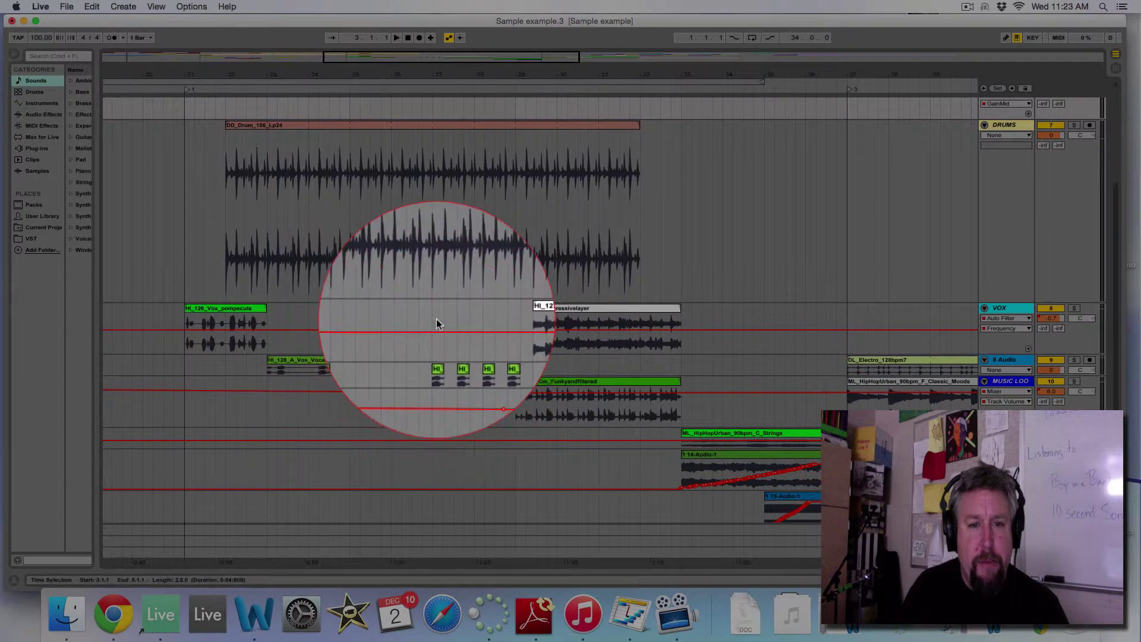
- Select bars 27 to 29 of the DD_Drum_106_Lp24 clip on the DRUMS track, loop that range and audition it
click(434, 212)
key(plus)
key(plus)
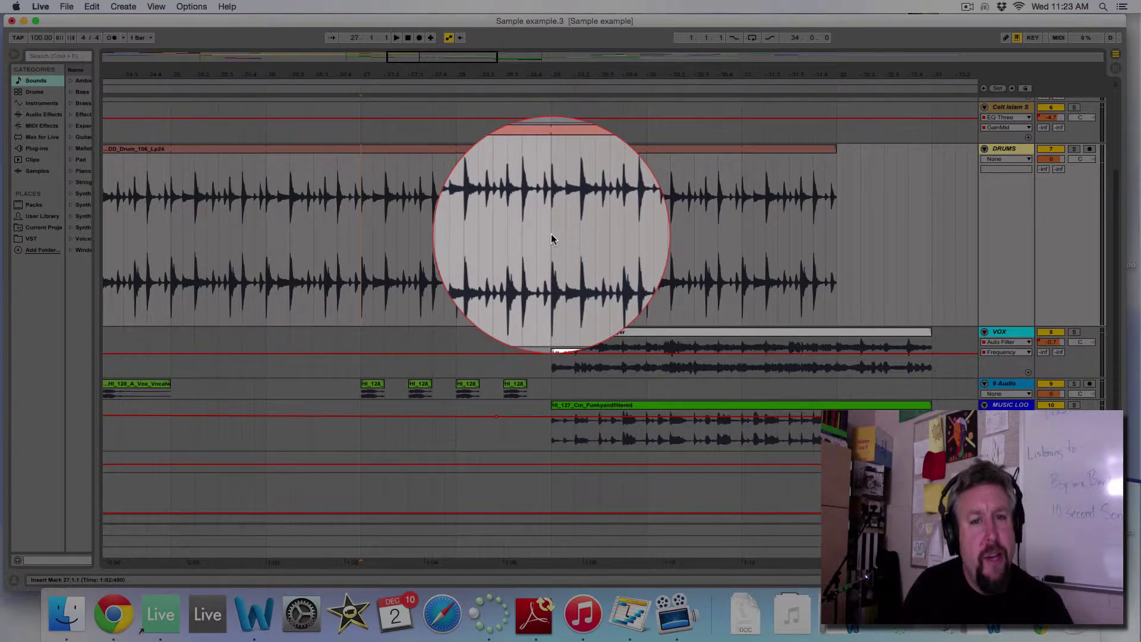
drag(551, 238, 366, 242)
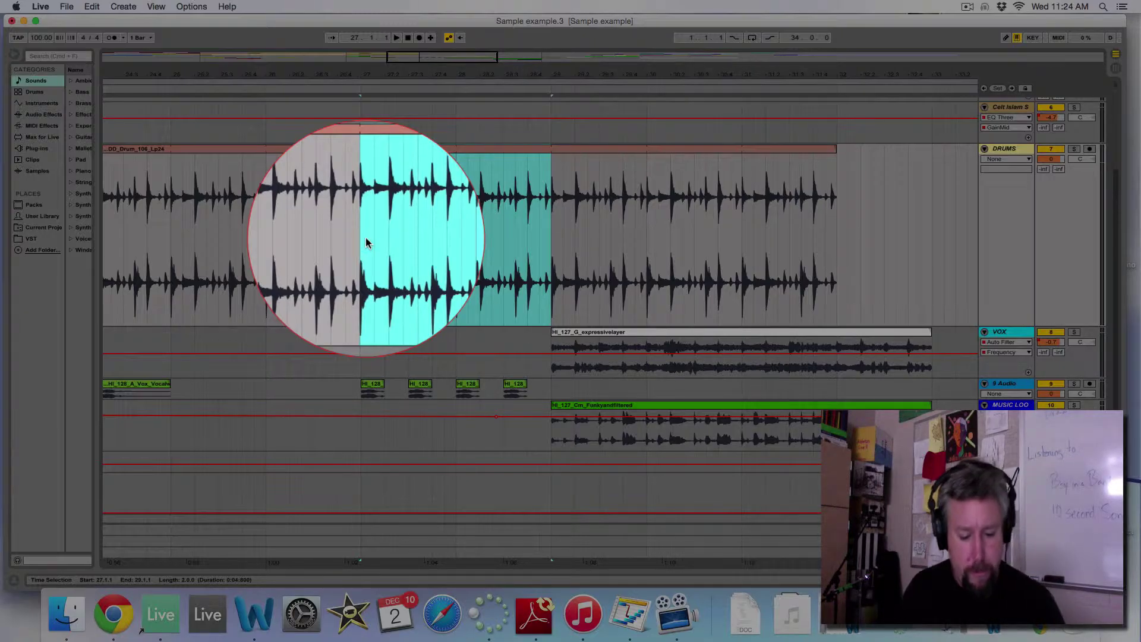
key(super+l)
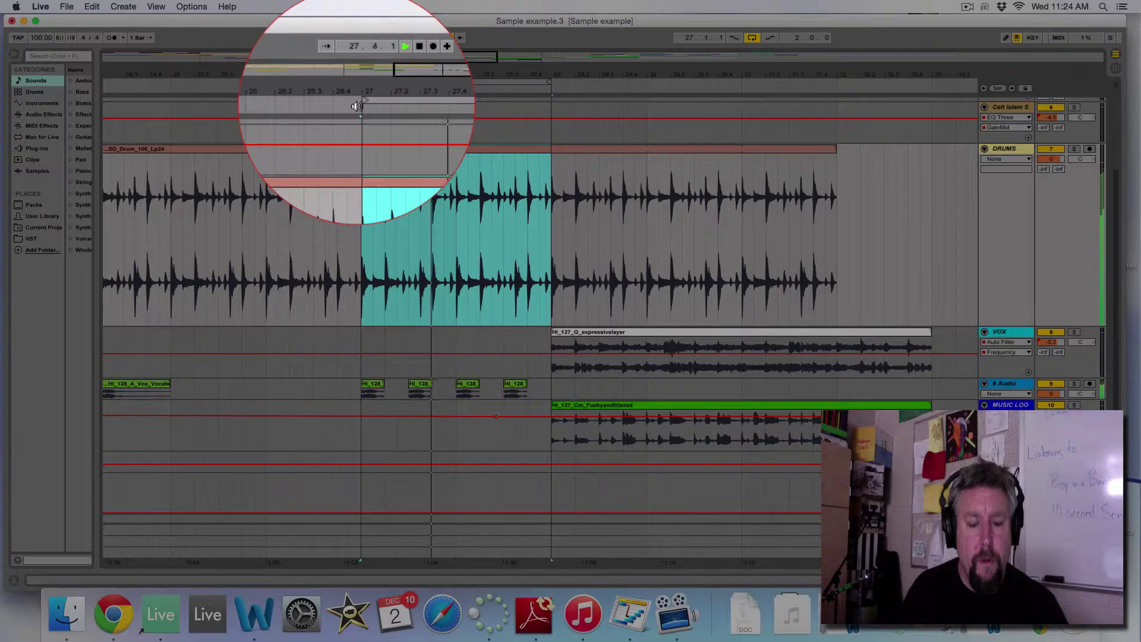
key(space)
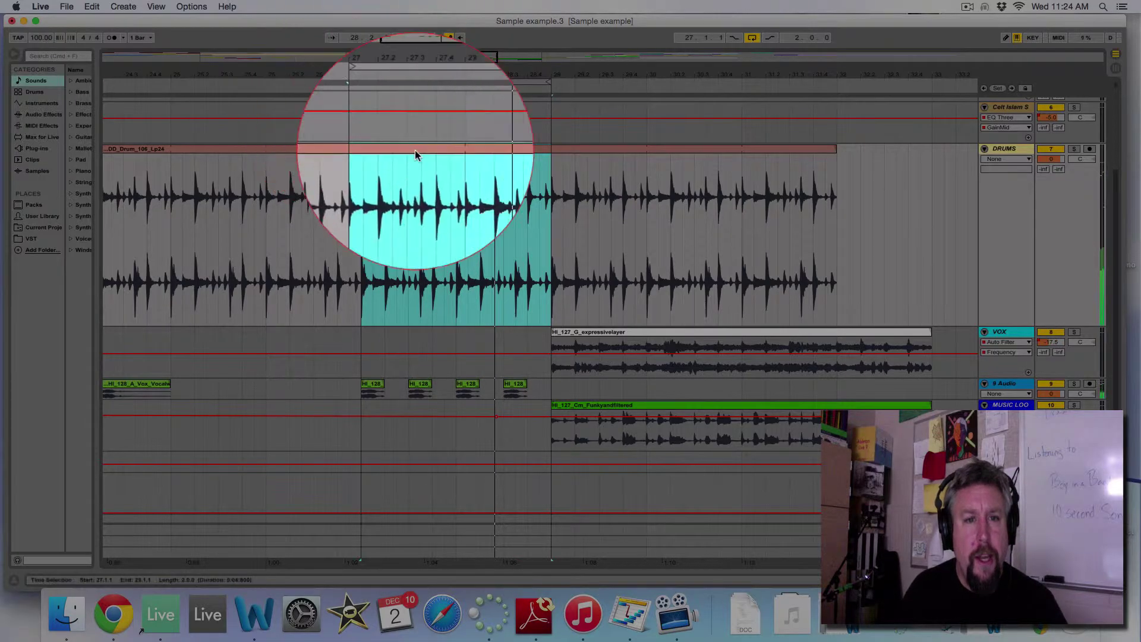
- Split the DD_Drum_106_Lp24 clip at bars 29 and 27 and select the two-bar piece between the cuts
click(551, 232)
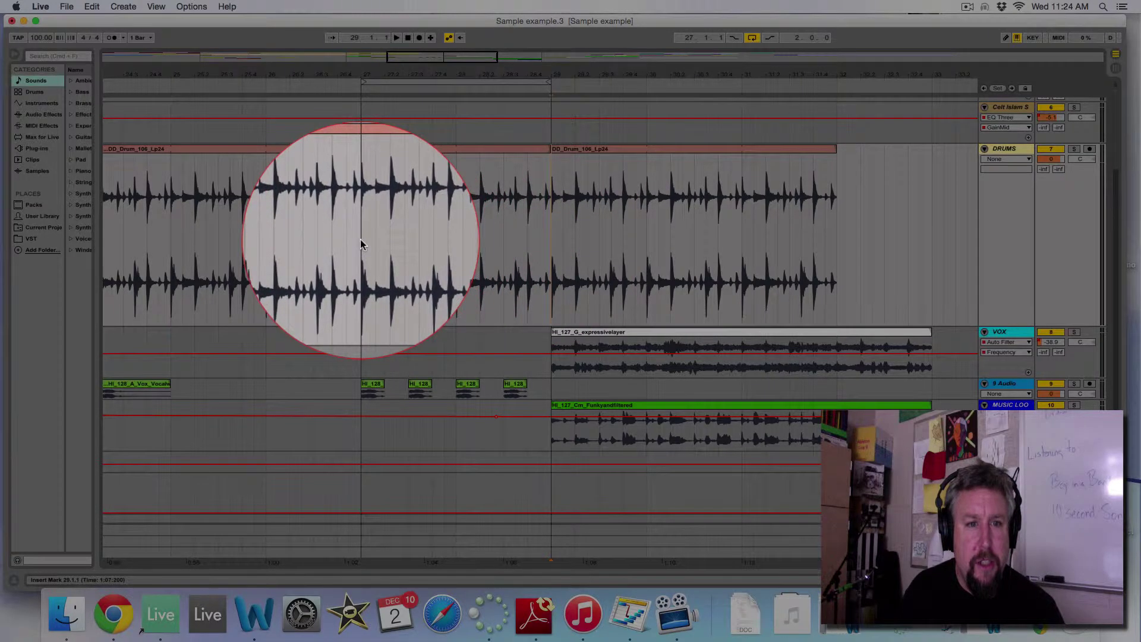
click(360, 240)
key(super+e)
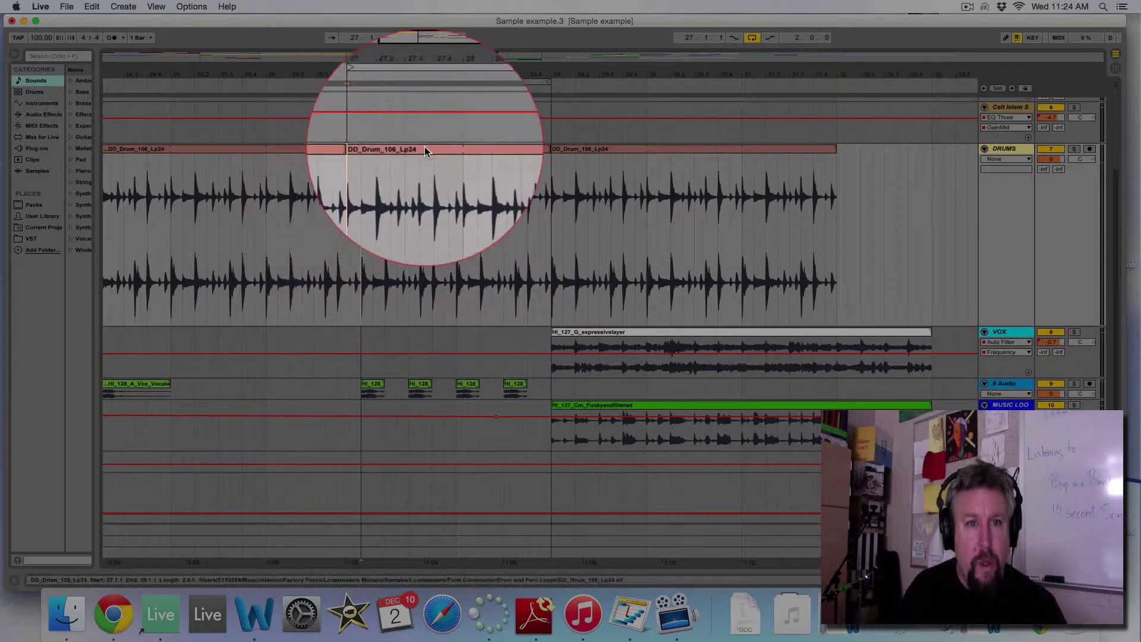
click(437, 149)
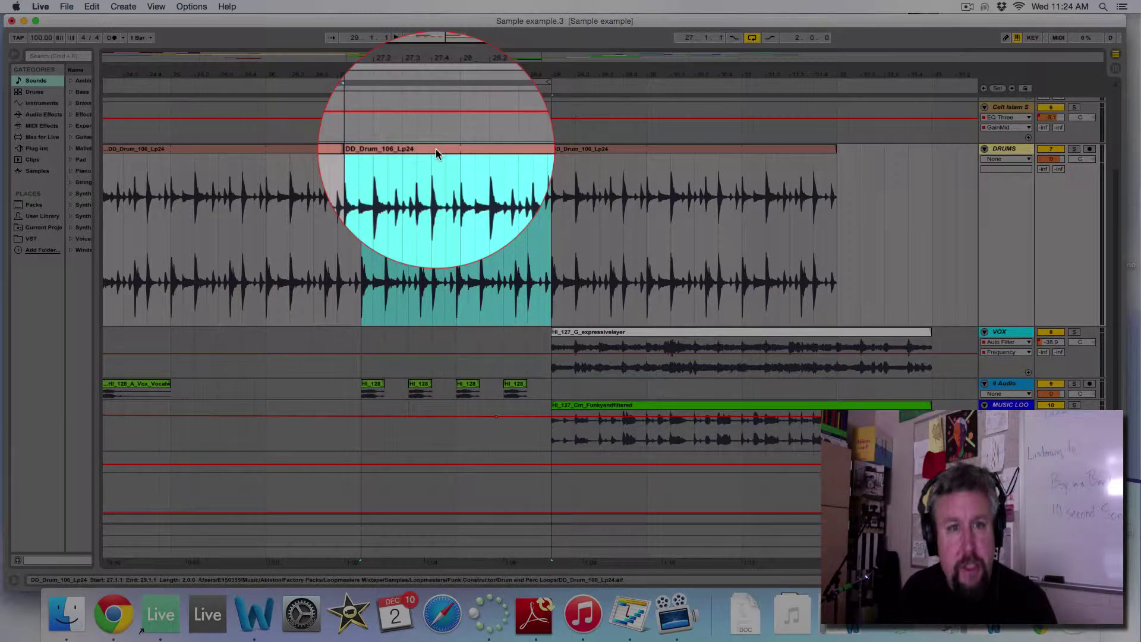
- Delete the selected two-bar drum piece, split the preceding clip at 26.1 and 26.2, and select the one-beat hit between the cuts
key(Delete)
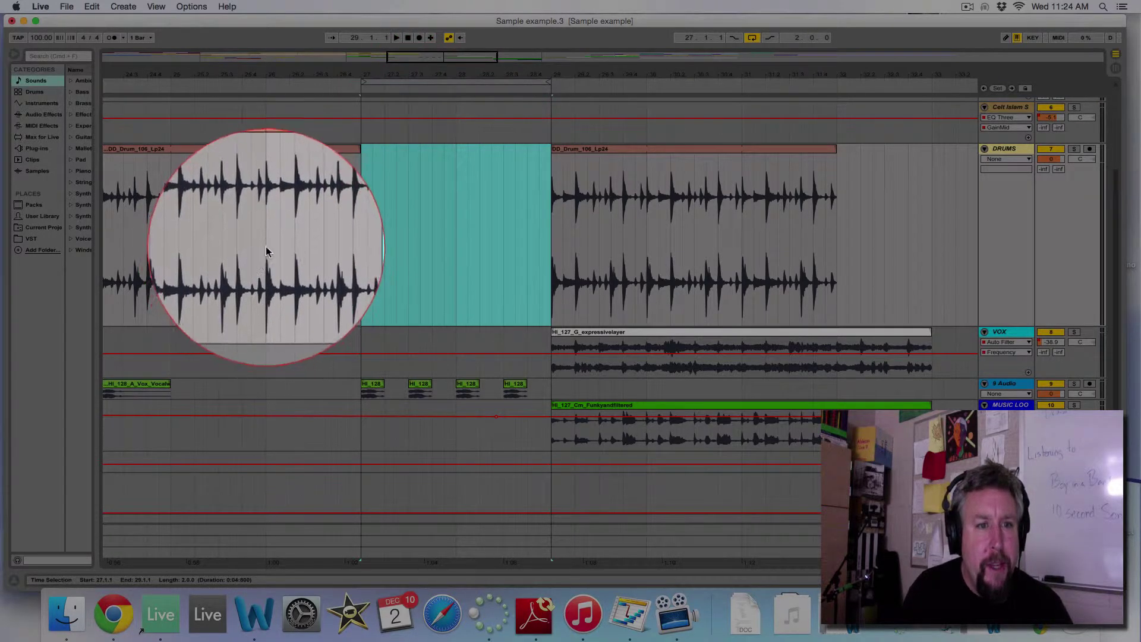
click(265, 246)
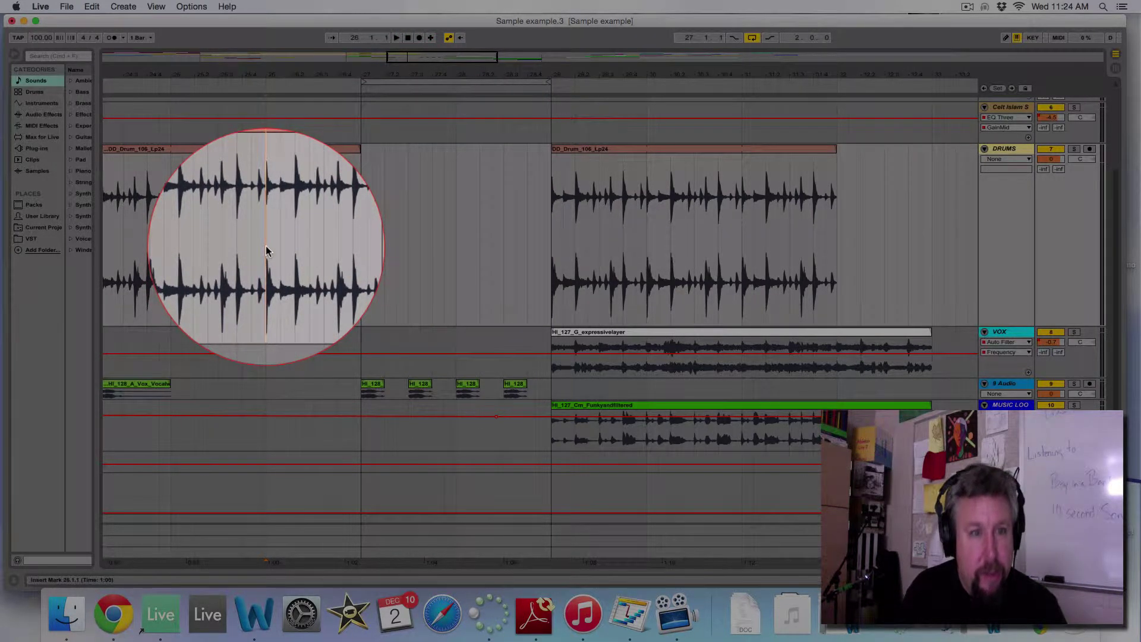
key(super+e)
click(288, 239)
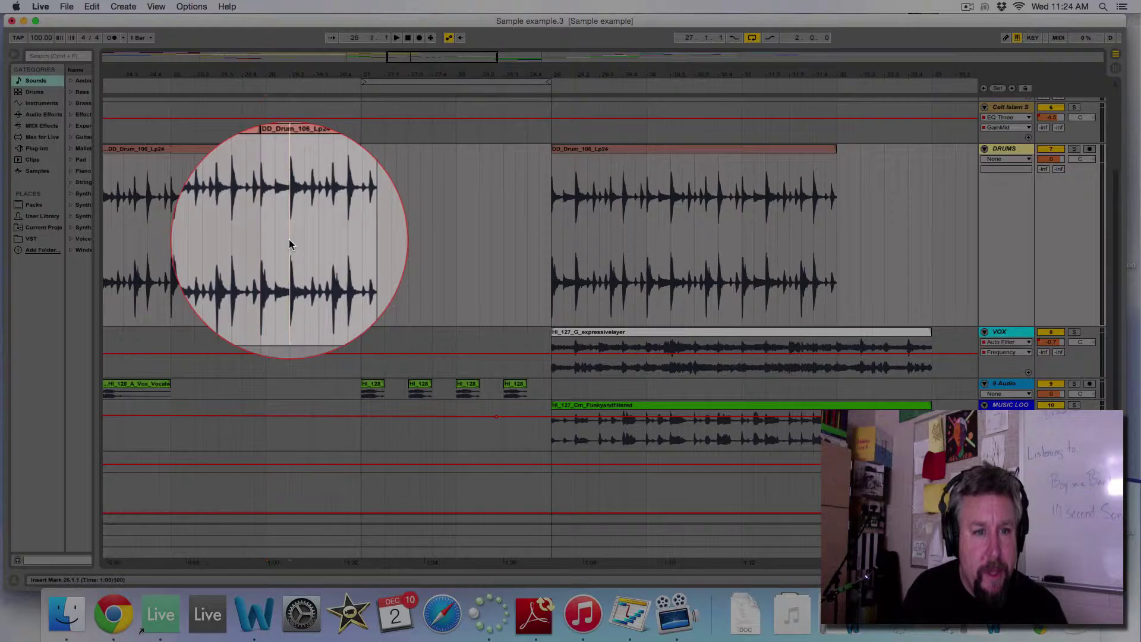
key(super+e)
click(277, 149)
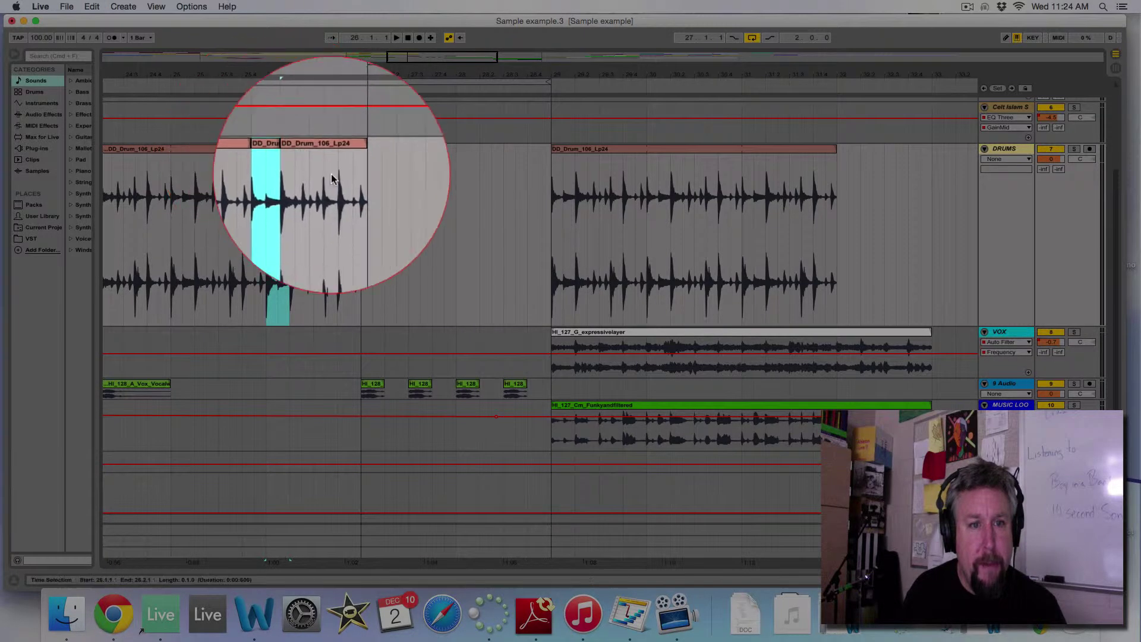
- Place copies of the one-beat drum hit at 27.1, 27.3, 28.1 and 28.3 on the DRUMS track and audition them
click(361, 224)
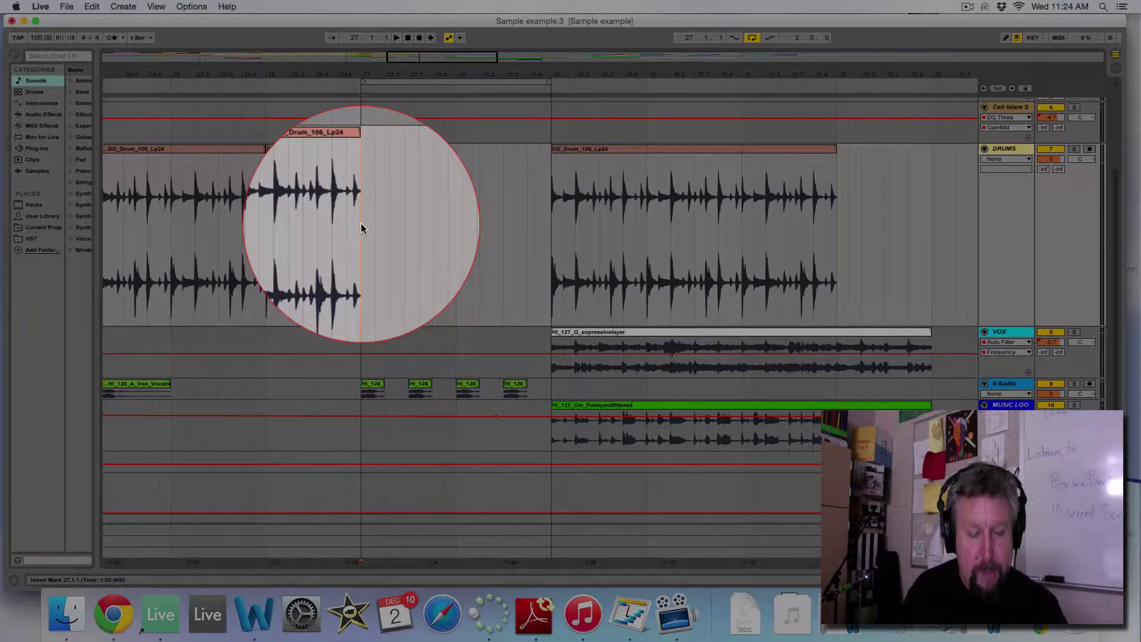
key(shift+Right)
key(super+e)
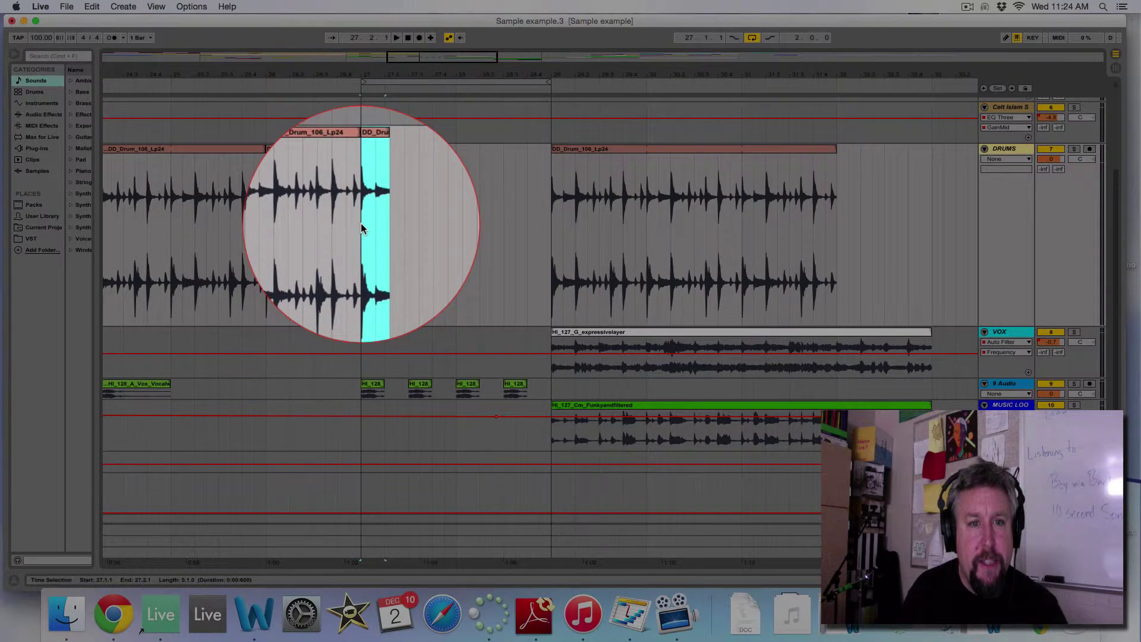
click(407, 235)
key(shift+Right)
key(super+e)
drag(363, 238, 457, 238)
key(super+d)
click(515, 238)
click(350, 83)
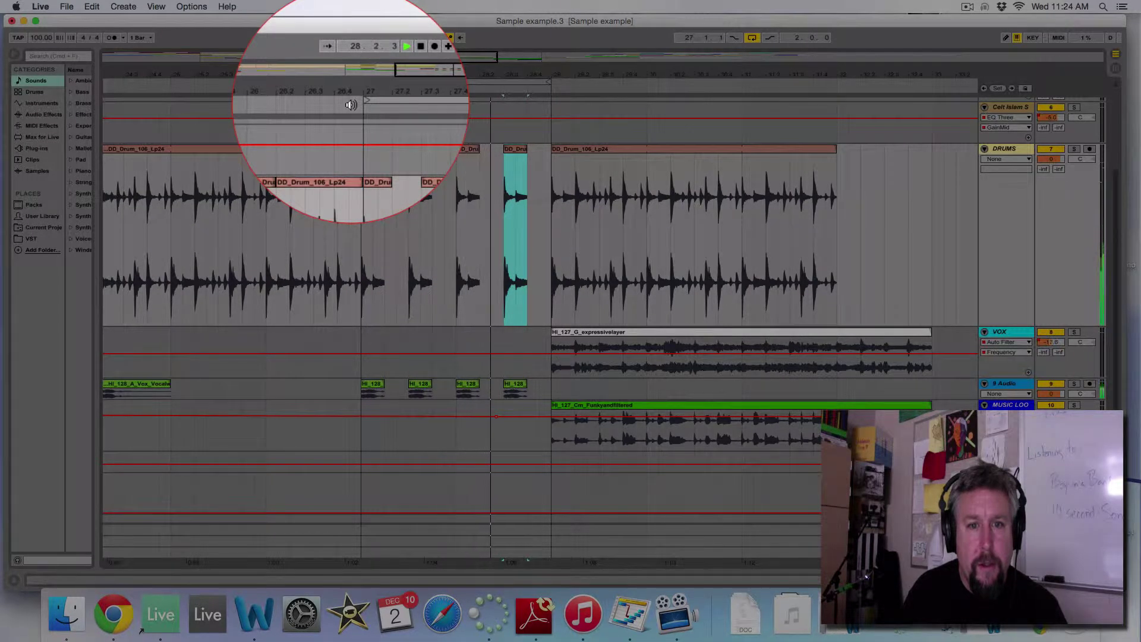
key(space)
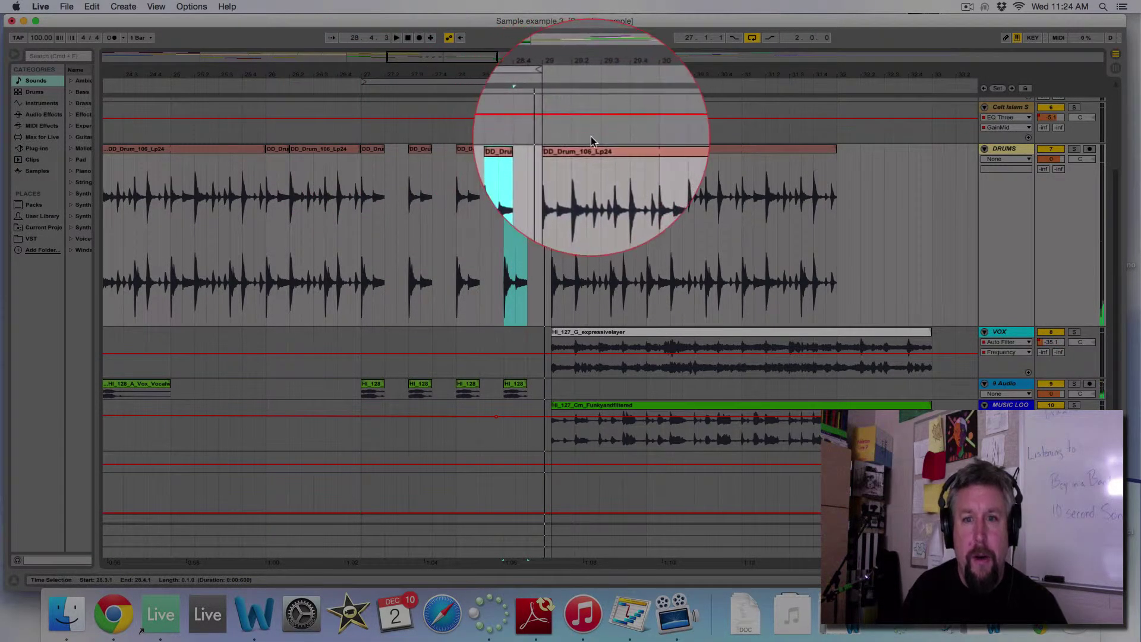
- Delete the long drum clip starting at bar 29 and fill bar 29 with four consecutive copies of the one-beat hit
click(601, 149)
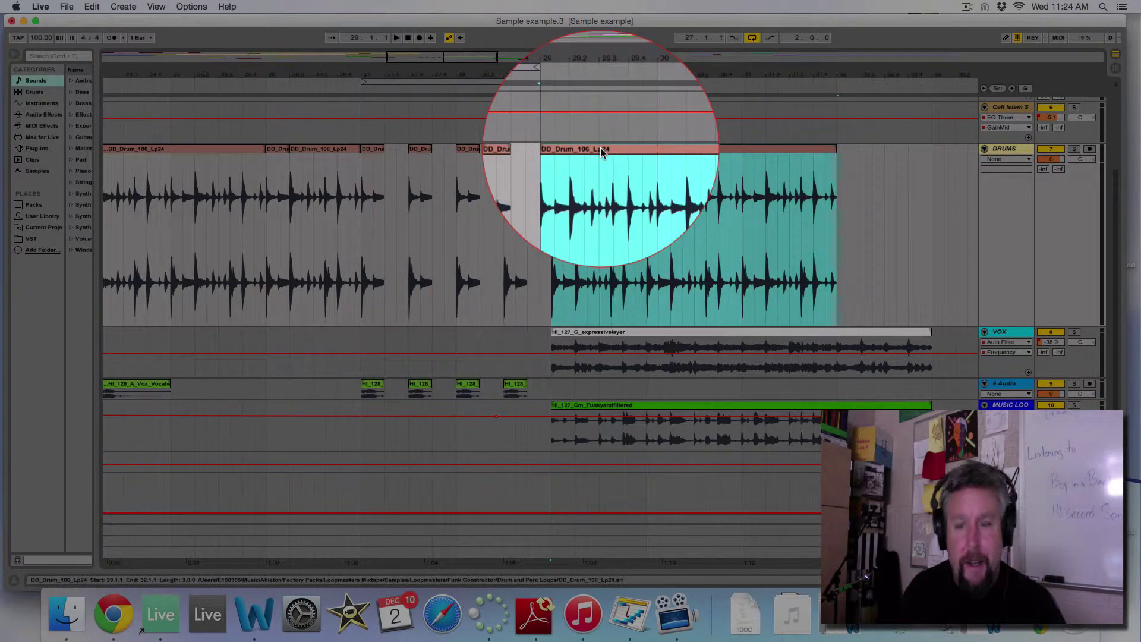
key(Delete)
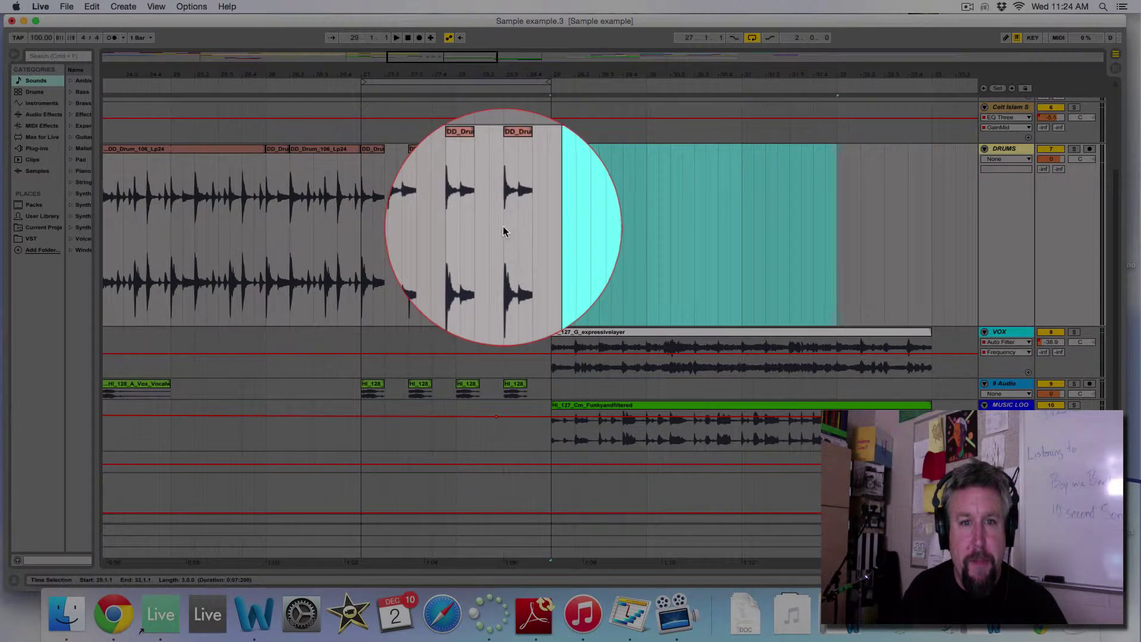
click(503, 227)
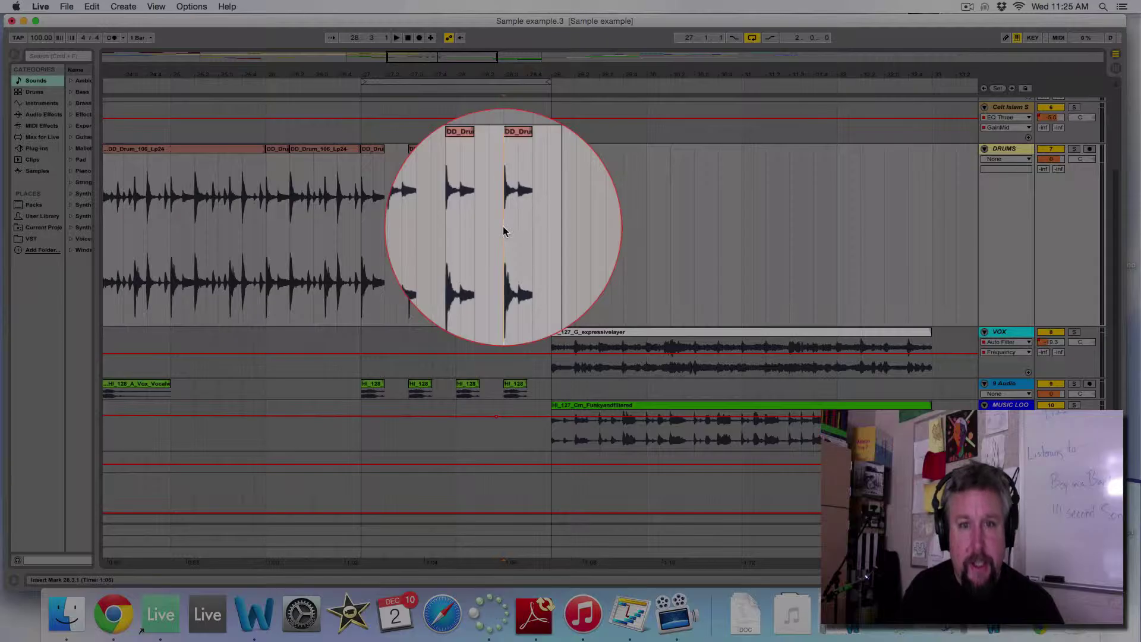
click(512, 148)
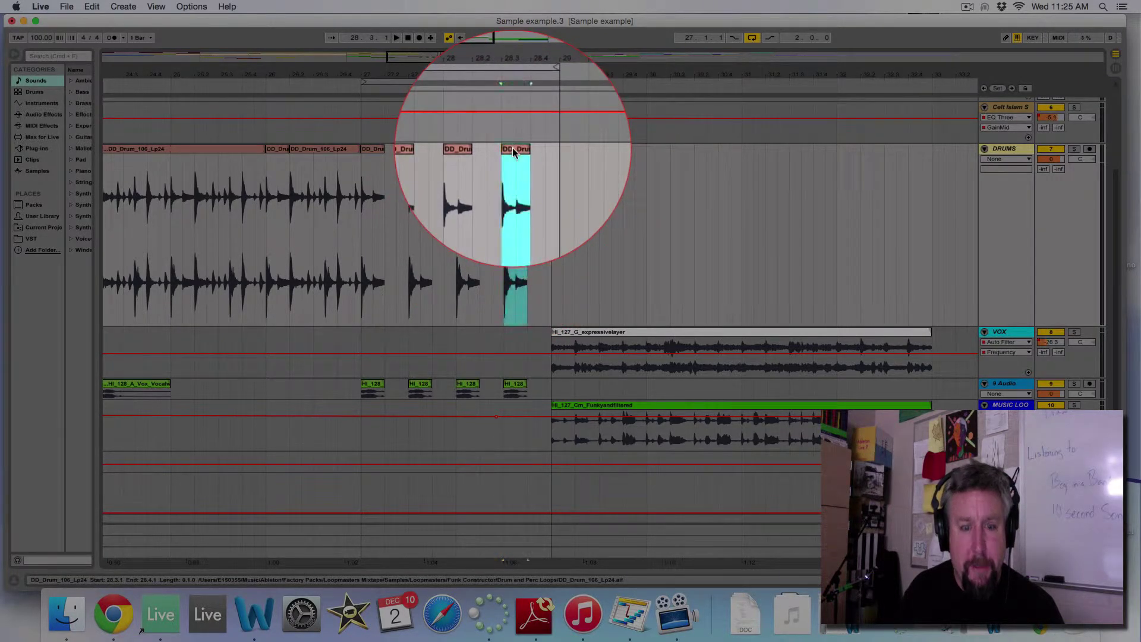
click(552, 216)
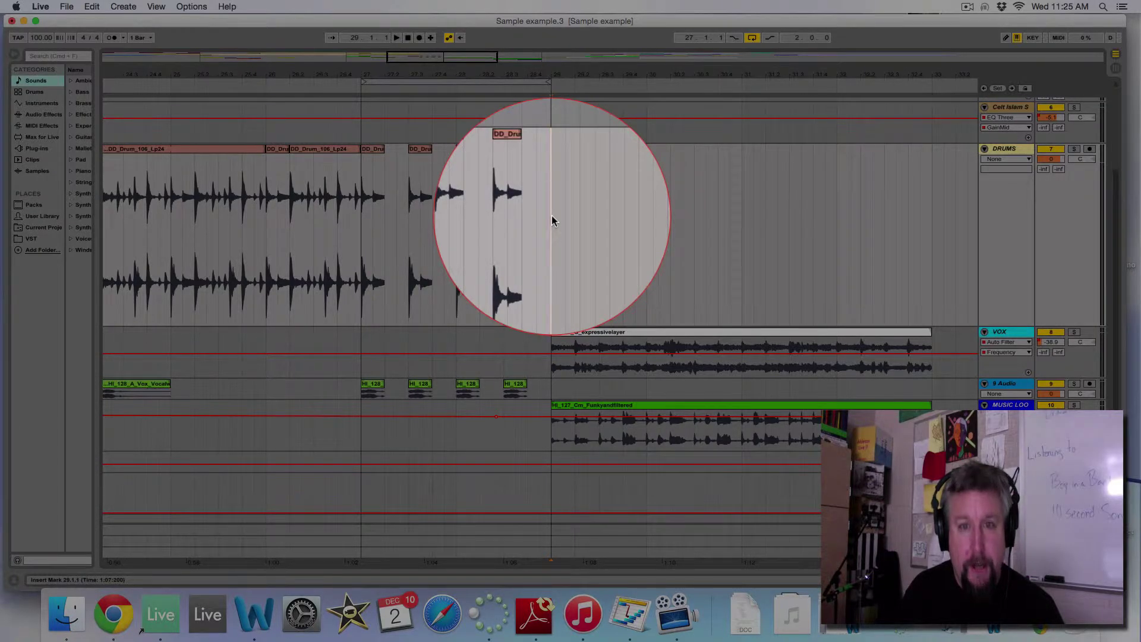
key(super+v)
click(562, 150)
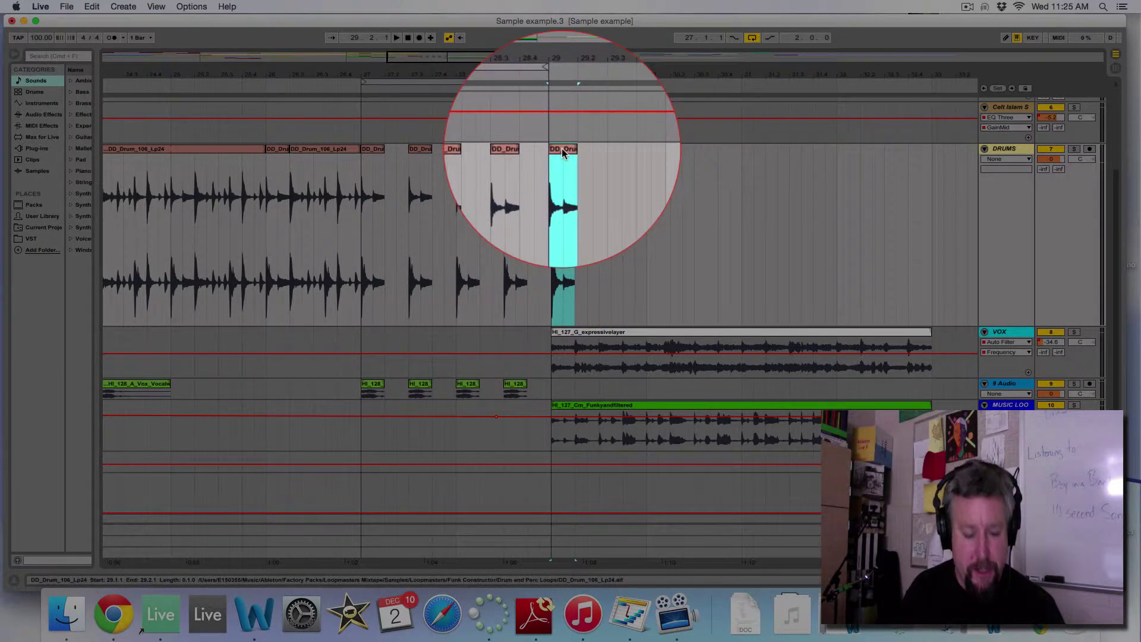
key(super+d)
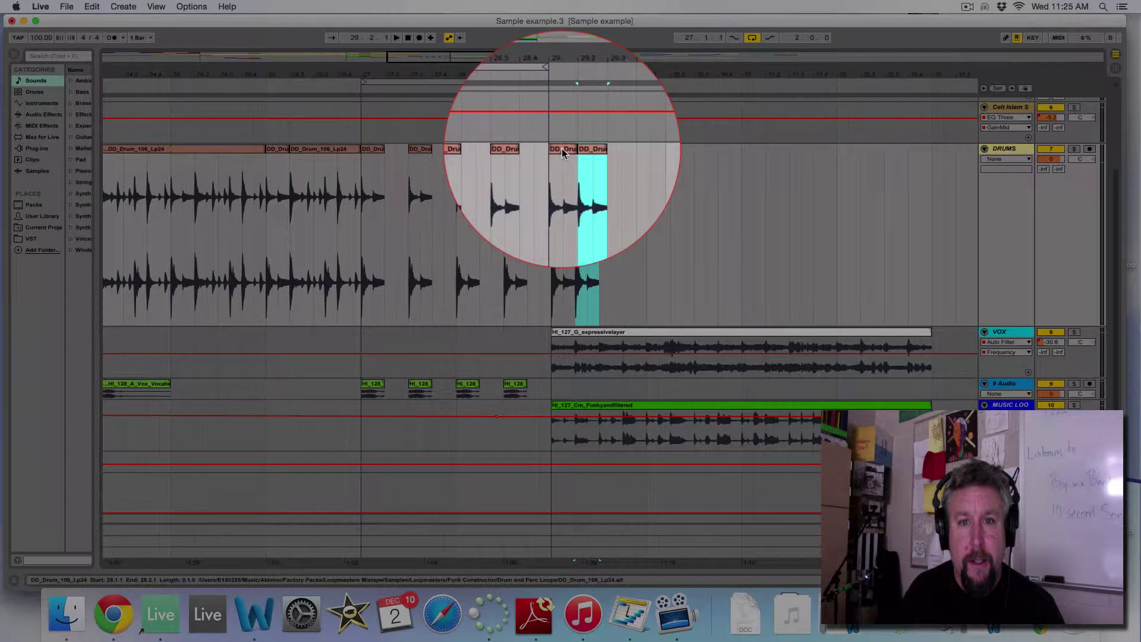
key(super+d)
key(super+d)
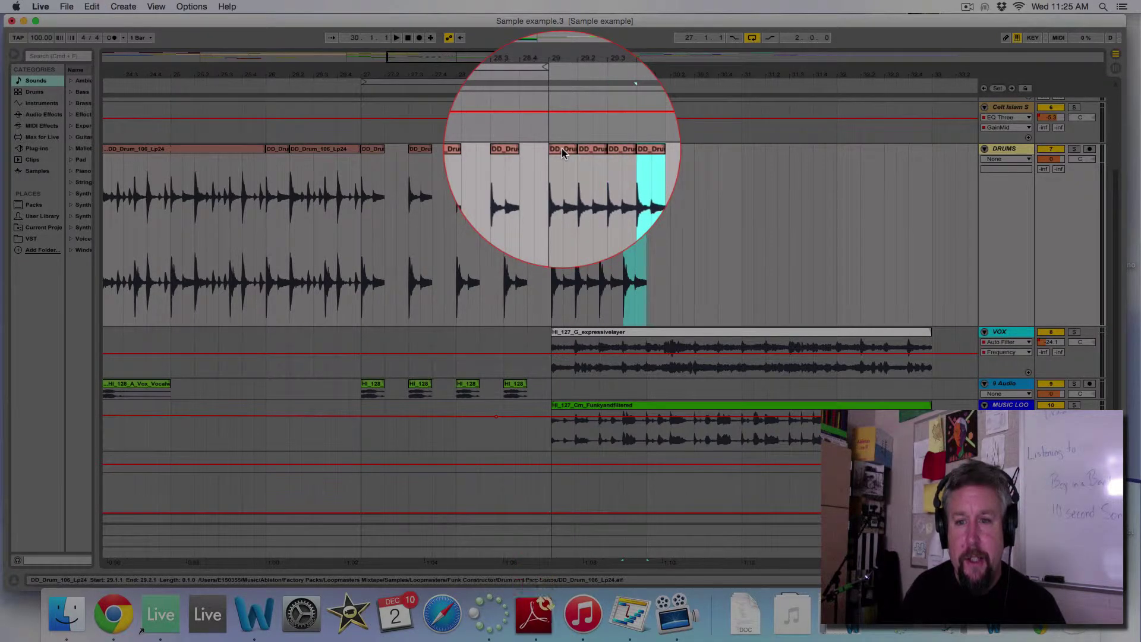
- Solo the DRUMS track and extend the loop to five bars, ending at bar 32
click(1060, 150)
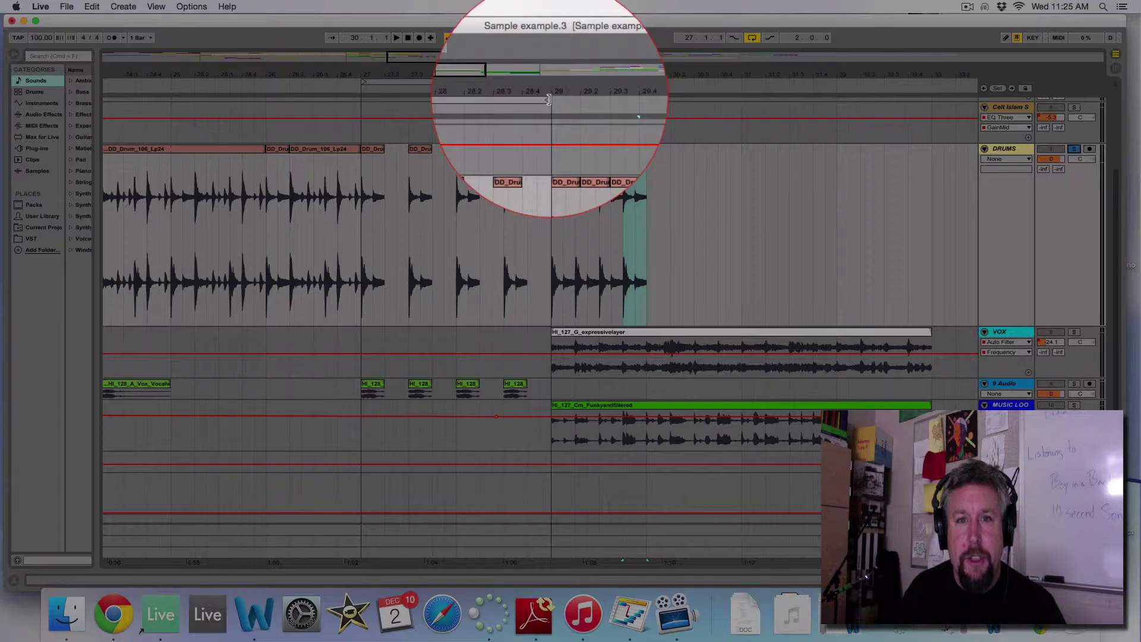
drag(553, 98, 825, 119)
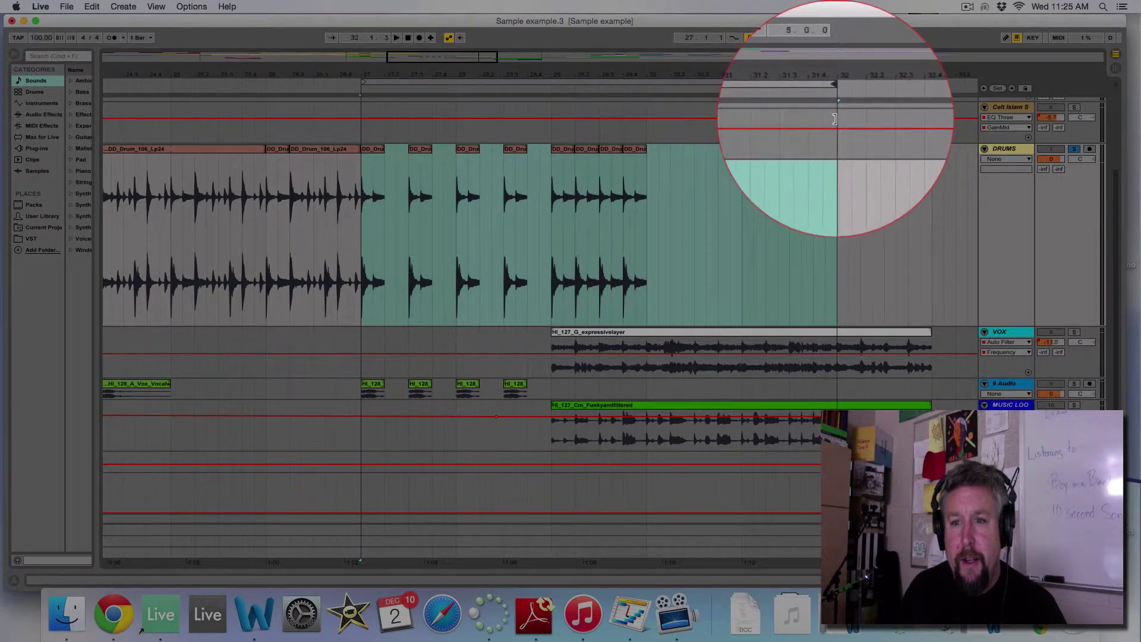
- Copy the last one-beat hit of bar 29 to the start of bar 30 and shorten the copy to half a beat
click(635, 150)
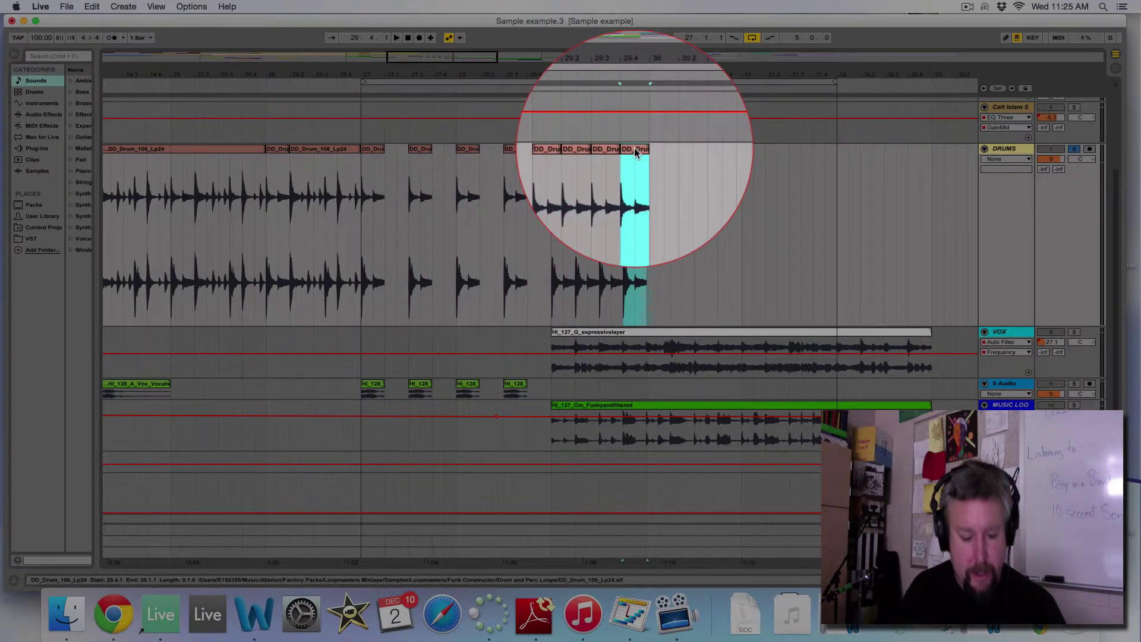
click(647, 221)
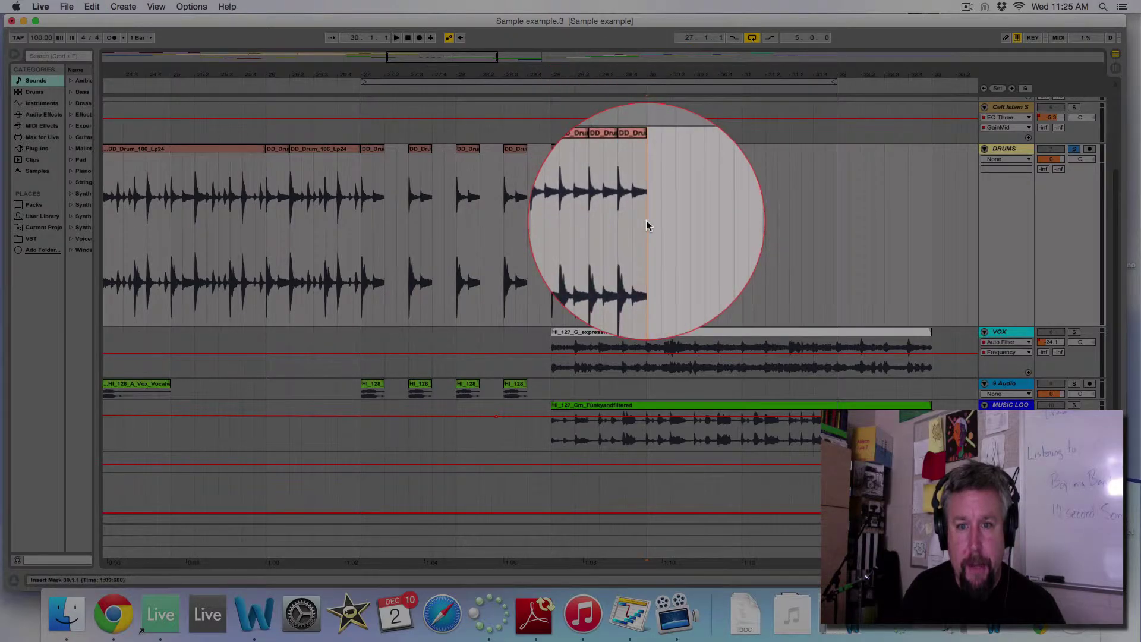
key(super+v)
drag(676, 150, 653, 154)
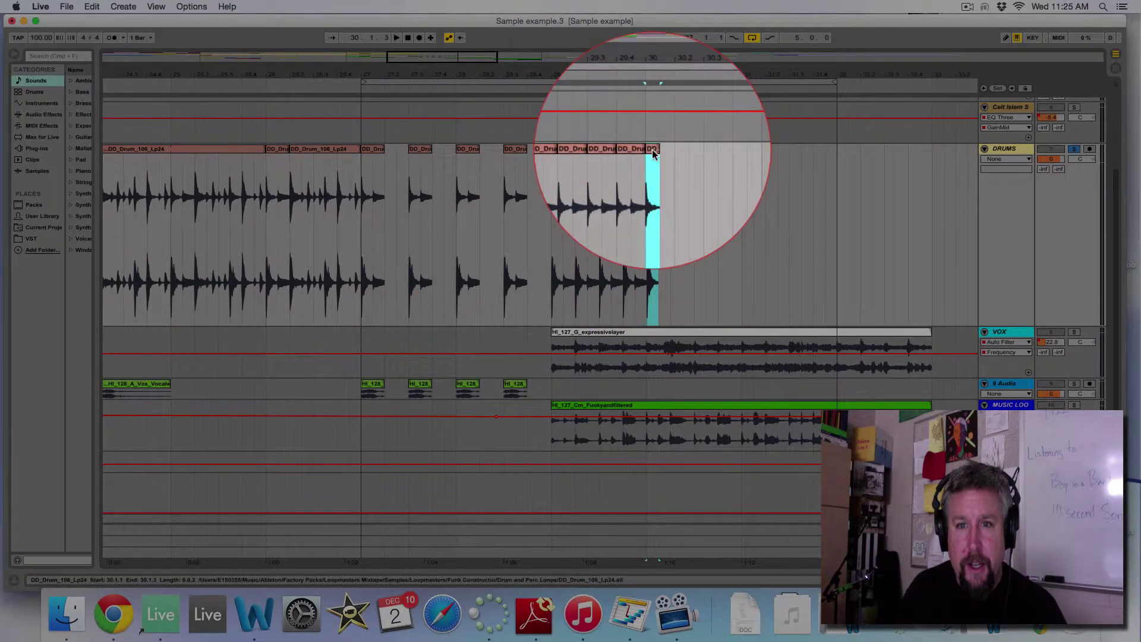
- Duplicate the half-beat drum hit repeatedly until bar 30 is filled up to bar 31
key(super+d)
key(super+d)
key(super+d)
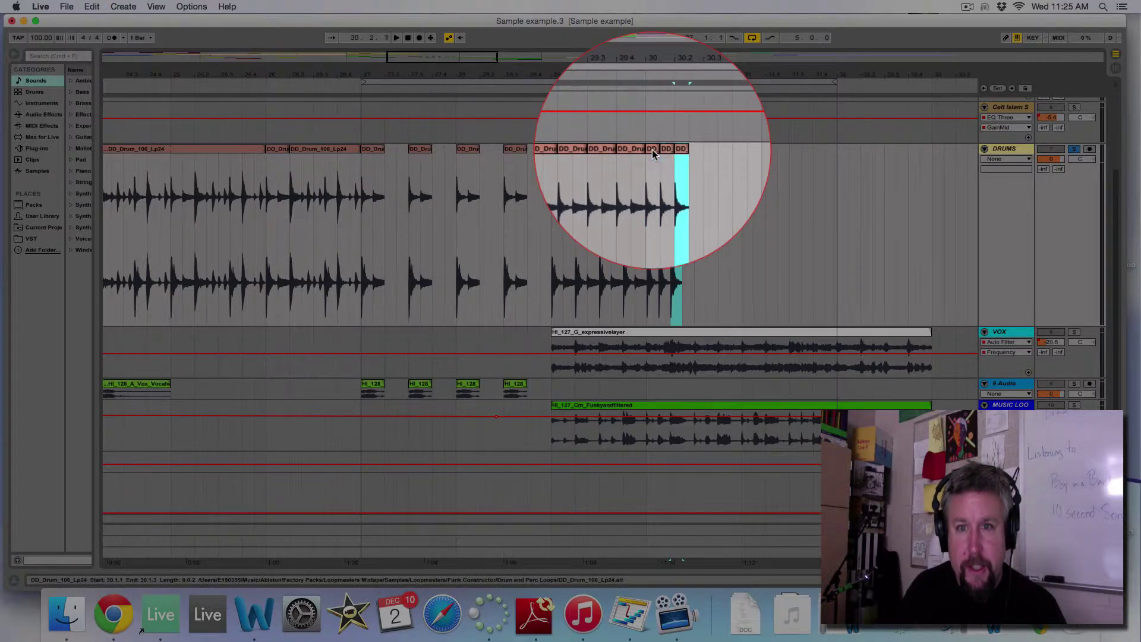
key(super+d)
key(super+d)
key(super+d)
key(super+d)
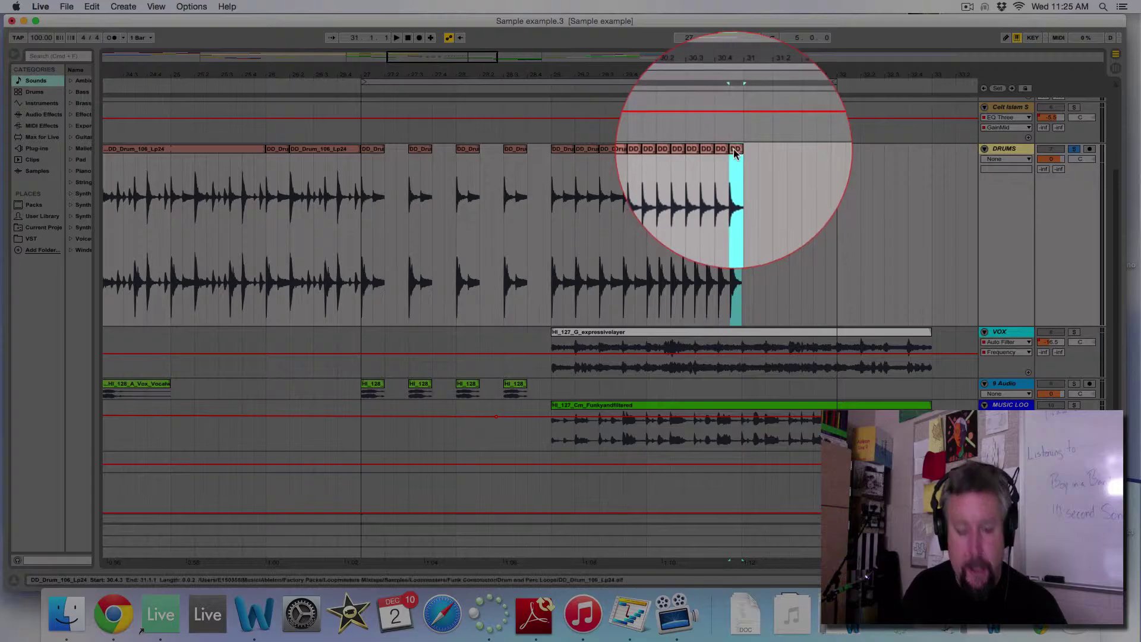
- Duplicate the hit to the start of bar 31, shorten it to a quarter beat, and repeat it to fill the bar up to 32
key(super+d)
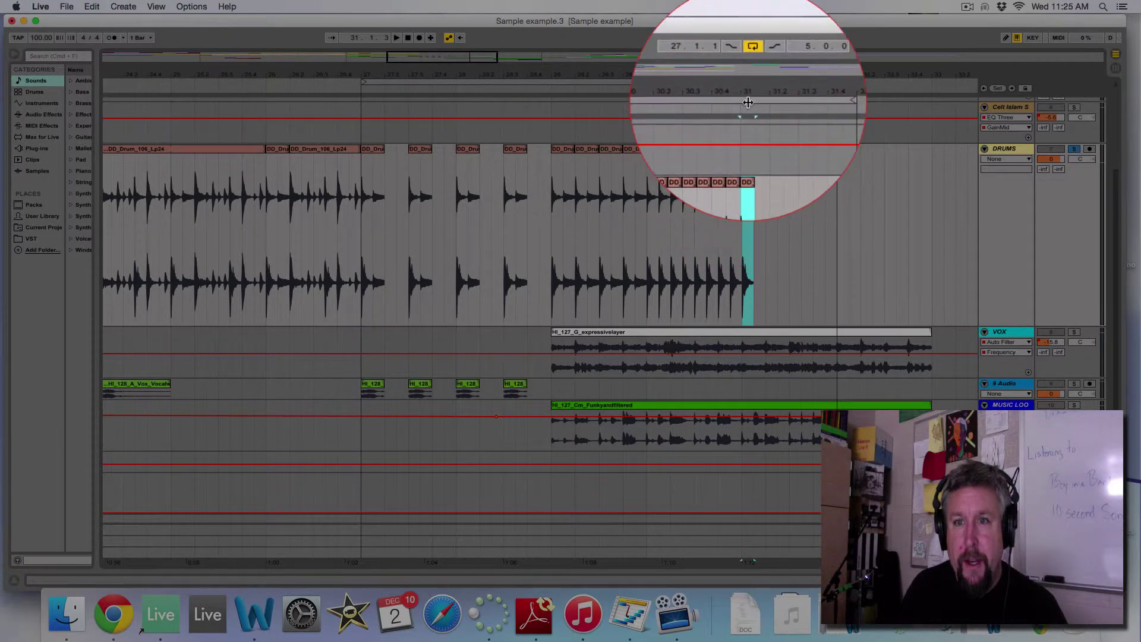
drag(755, 89, 743, 150)
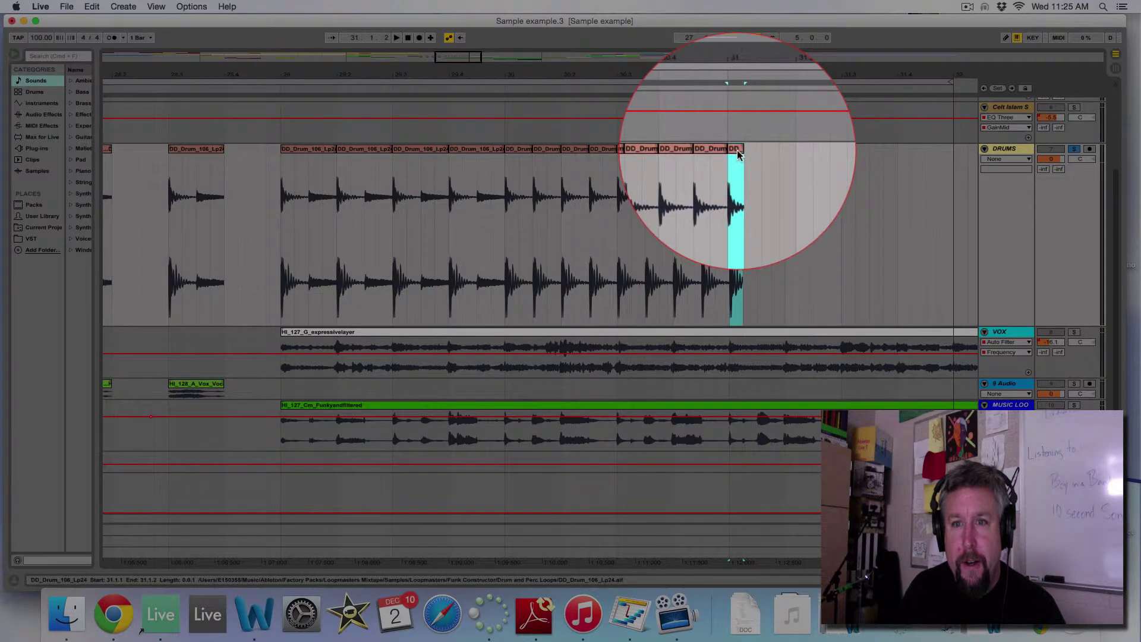
key(super+d)
key(super+d)
key(super+d)
key(super+d)
key(super+d)
key(super+d)
key(super+d)
key(super+d)
key(super+d)
key(super+d)
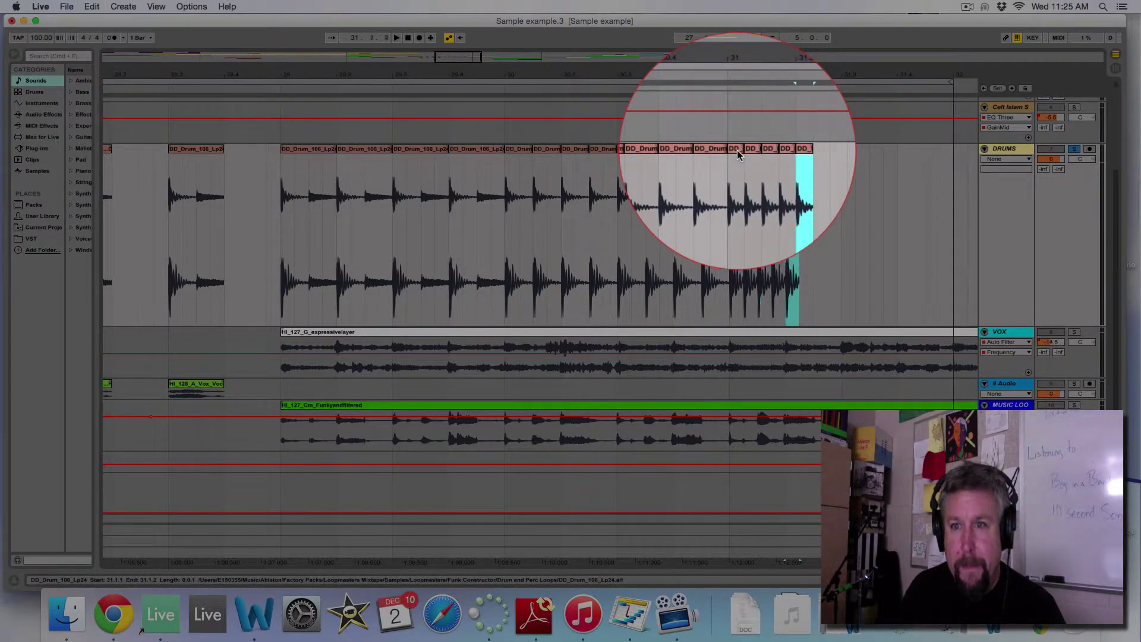
key(super+d)
key(super+d)
key(super+d)
key(super+d)
key(super+d)
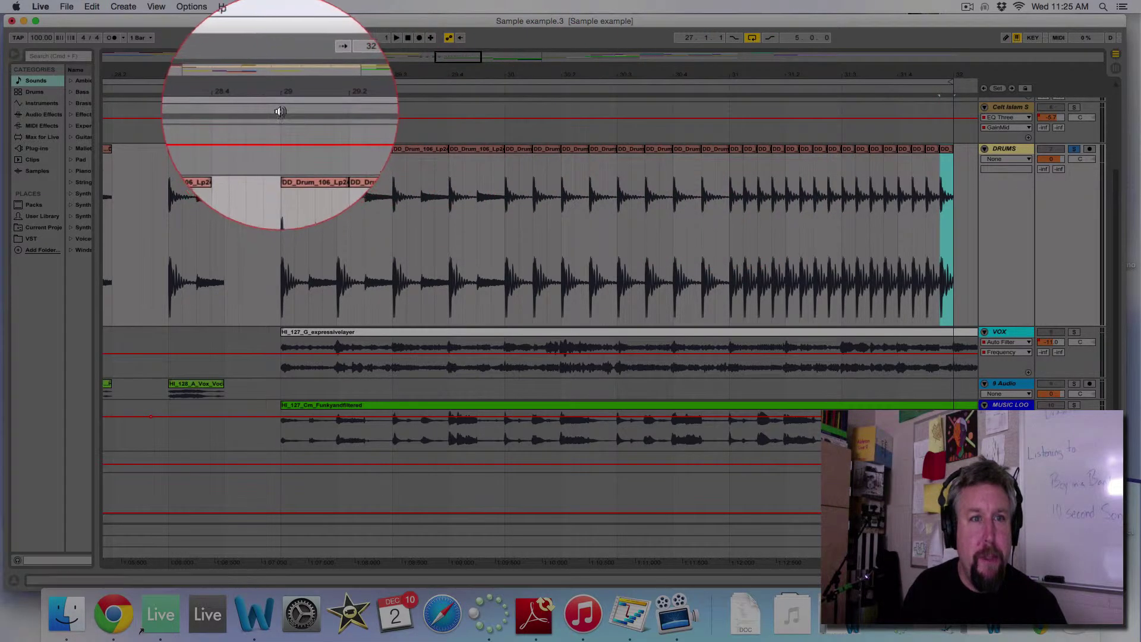
- Audition the soloed drum build-up from bar 27 and extend the loop to six bars, ending at bar 33
drag(356, 92, 357, 6)
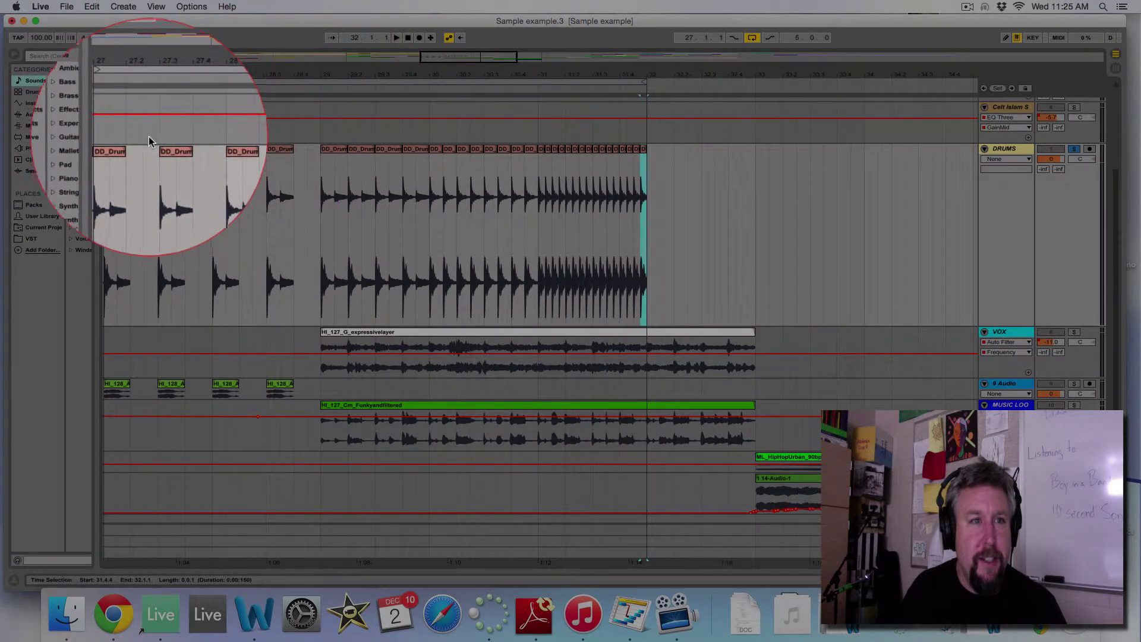
click(117, 136)
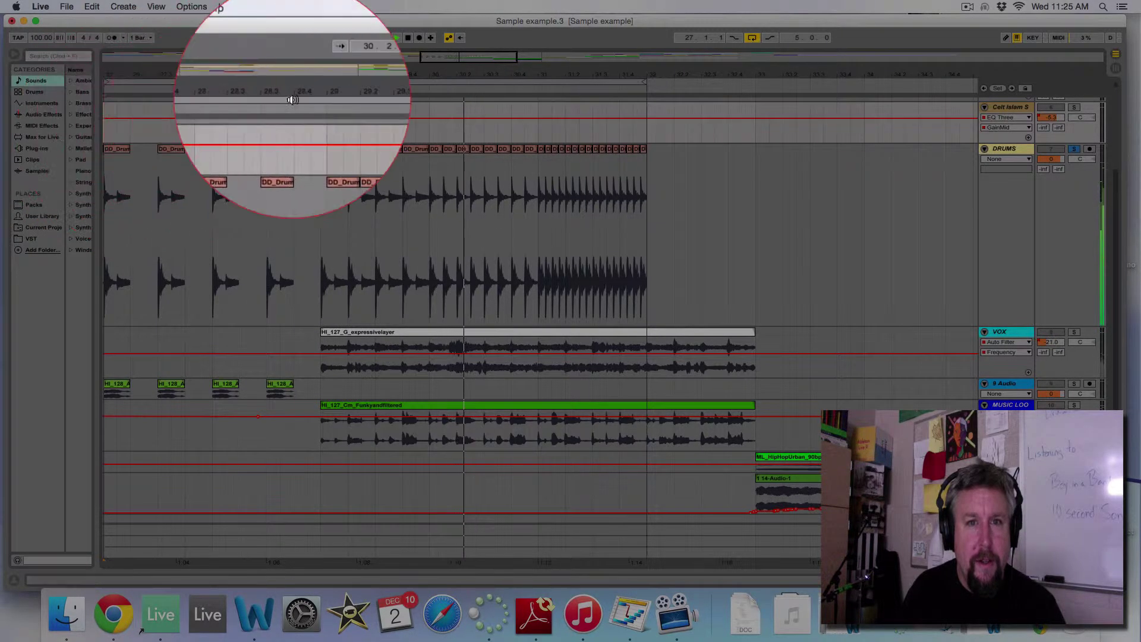
drag(458, 89, 459, 93)
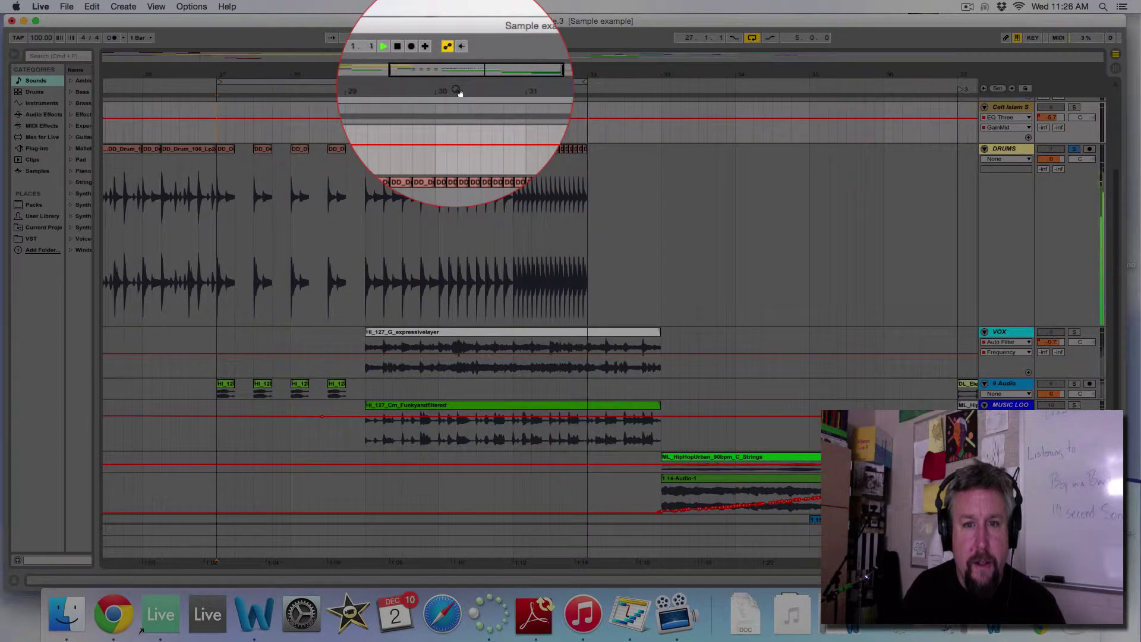
shift+click(598, 100)
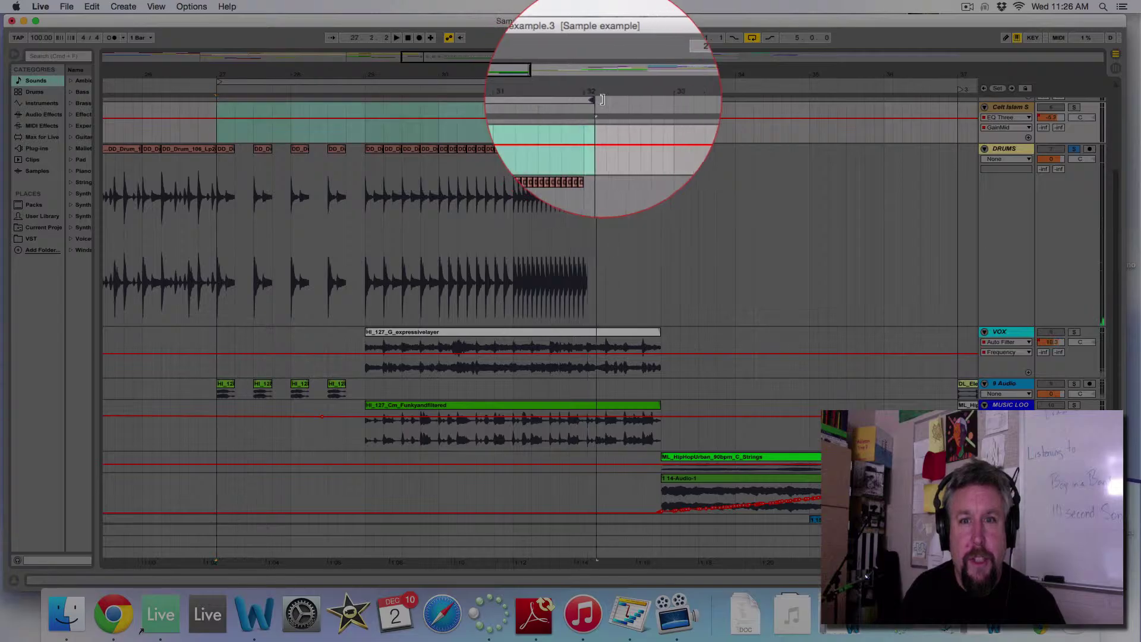
shift+click(661, 99)
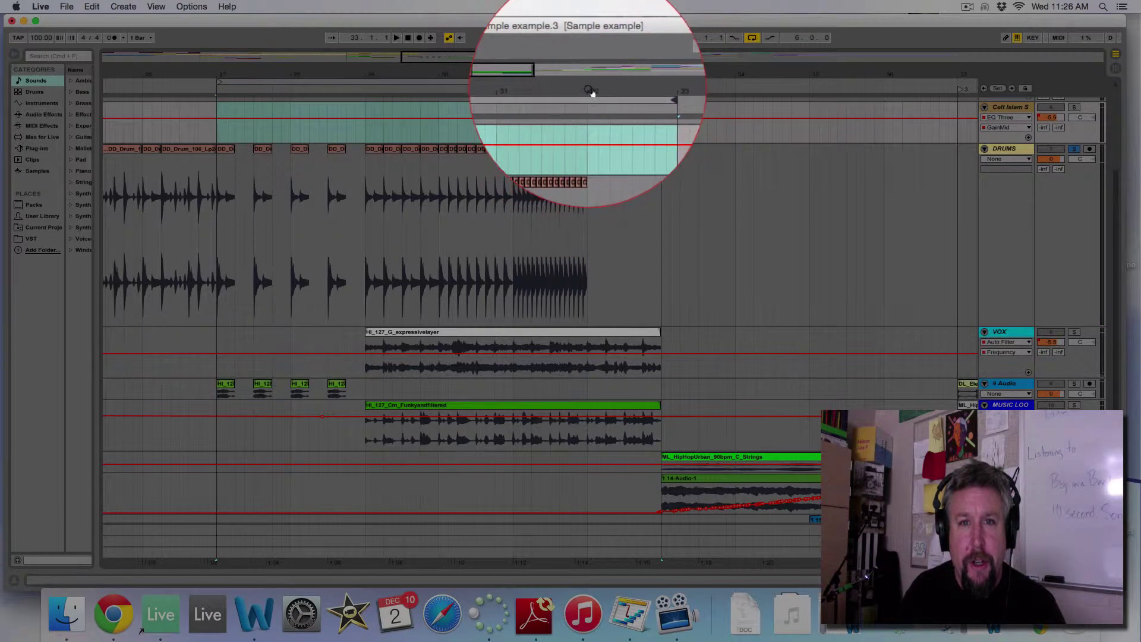
- Try to copy the last quarter-beat drum hit of bar 31 and paste it at the start of bar 32
drag(593, 94, 559, 147)
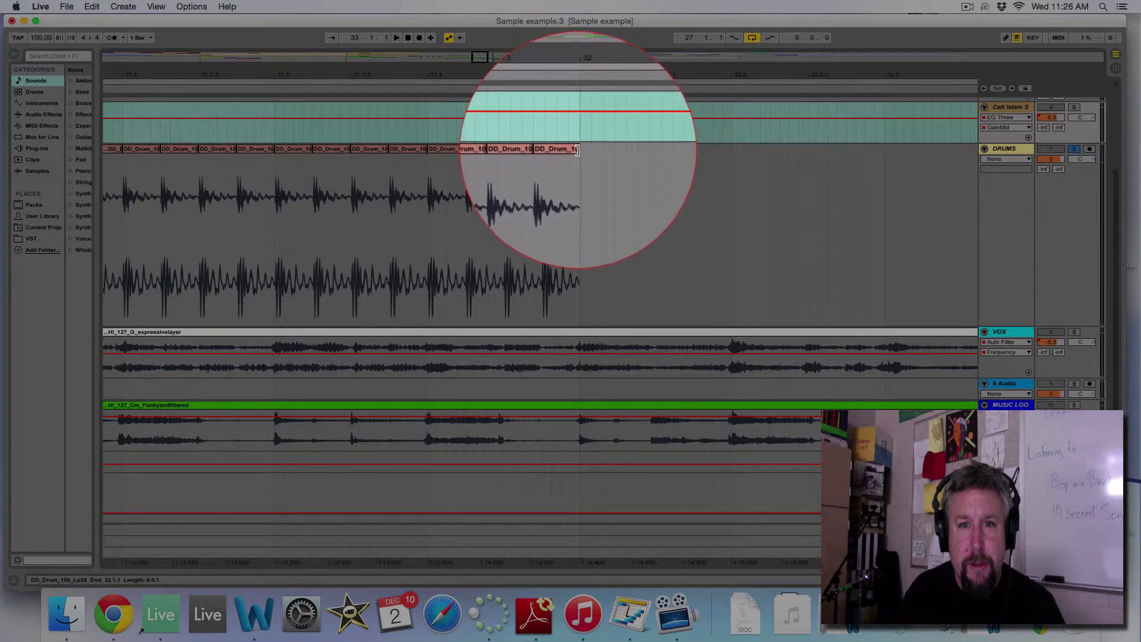
click(568, 148)
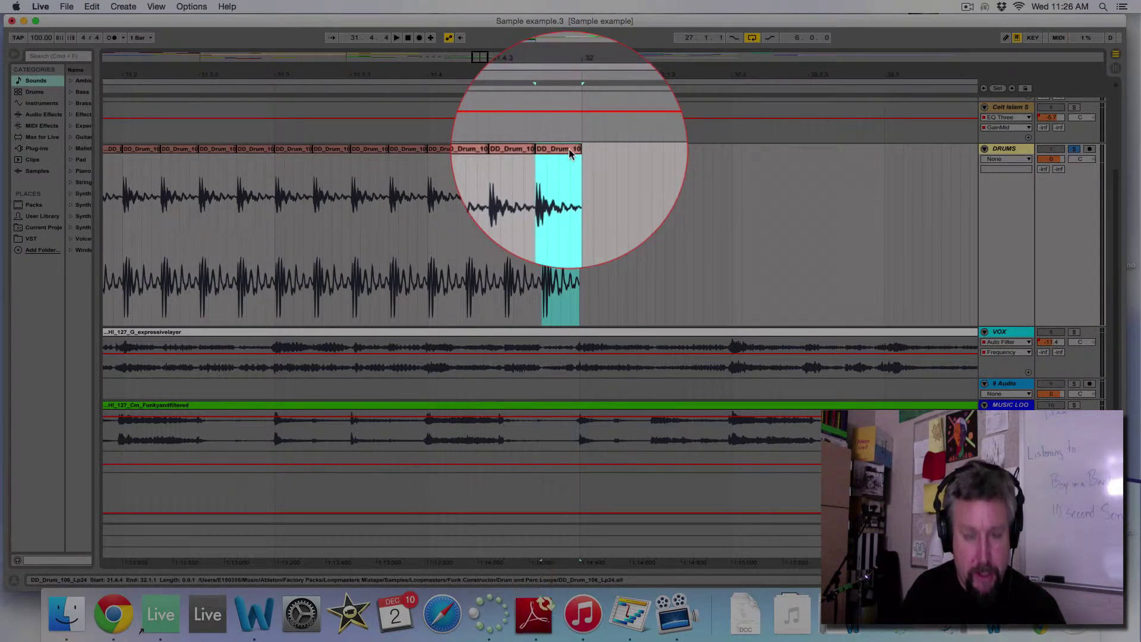
click(579, 220)
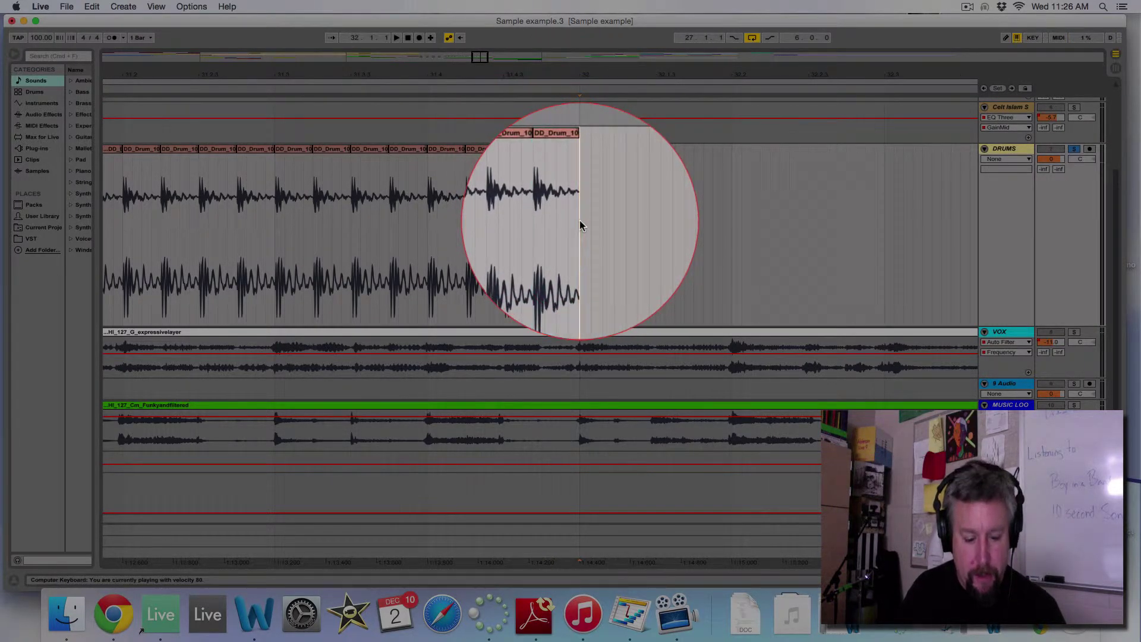
key(v)
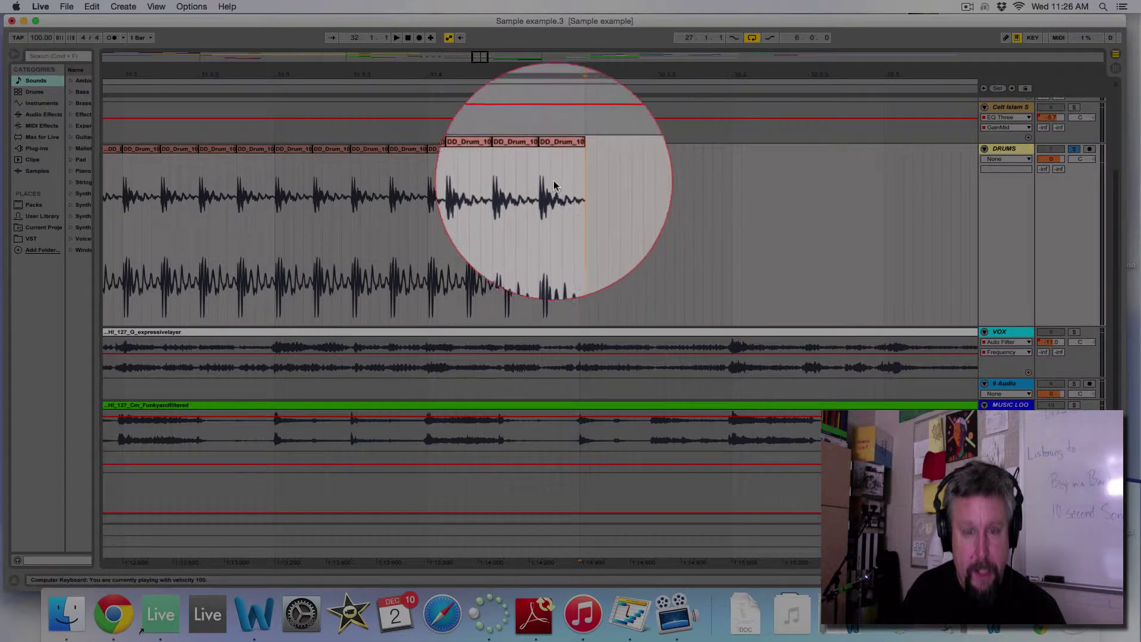
click(561, 149)
key(c)
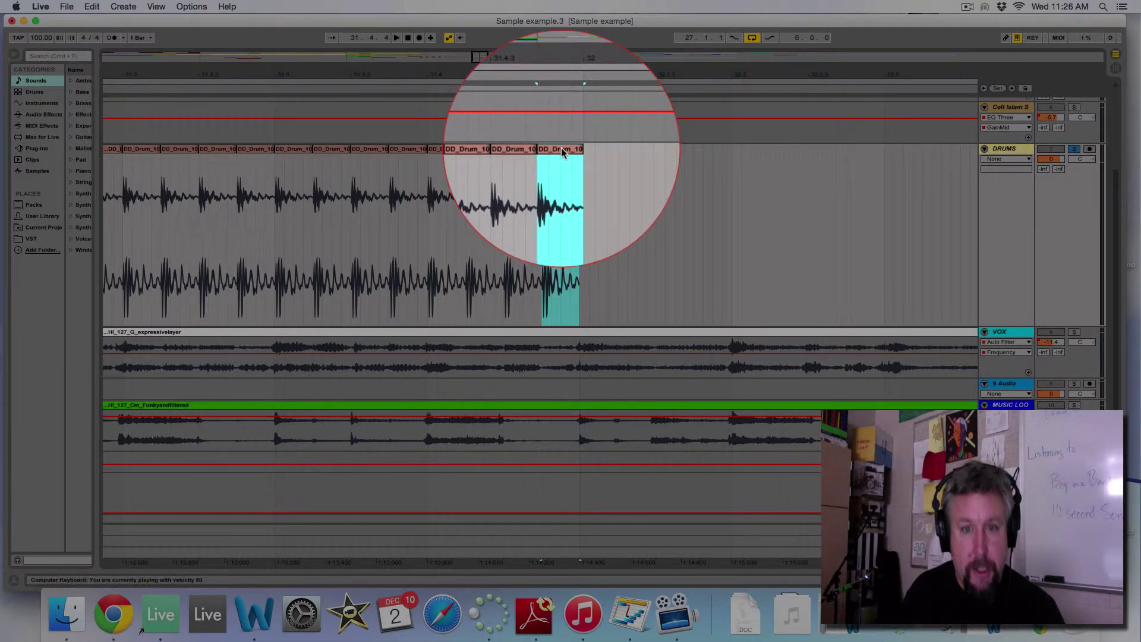
click(579, 174)
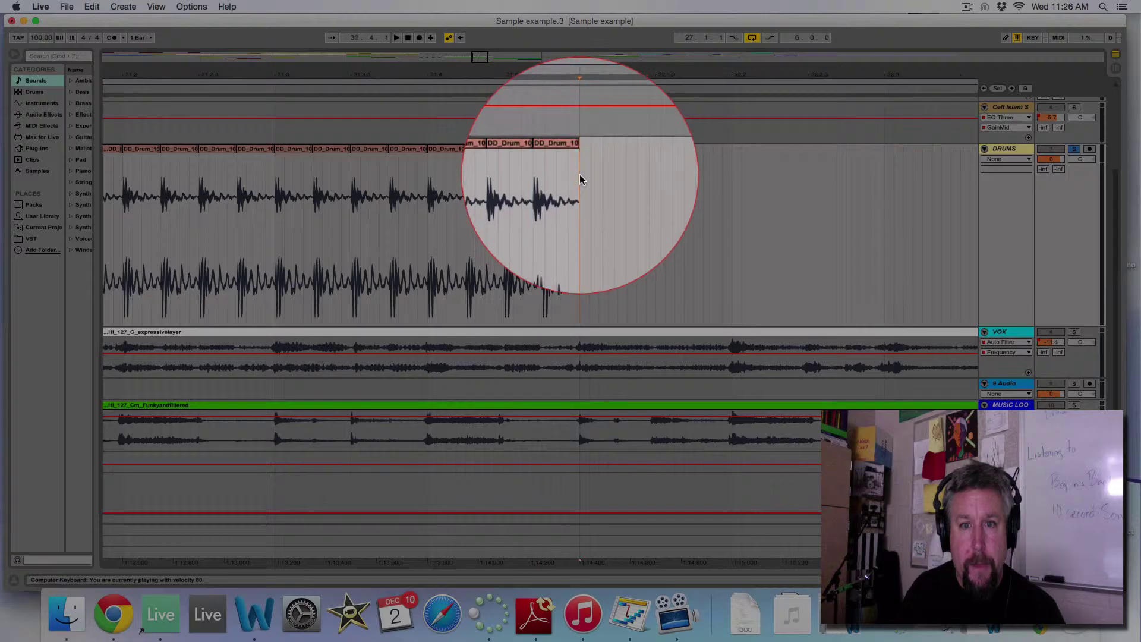
key(v)
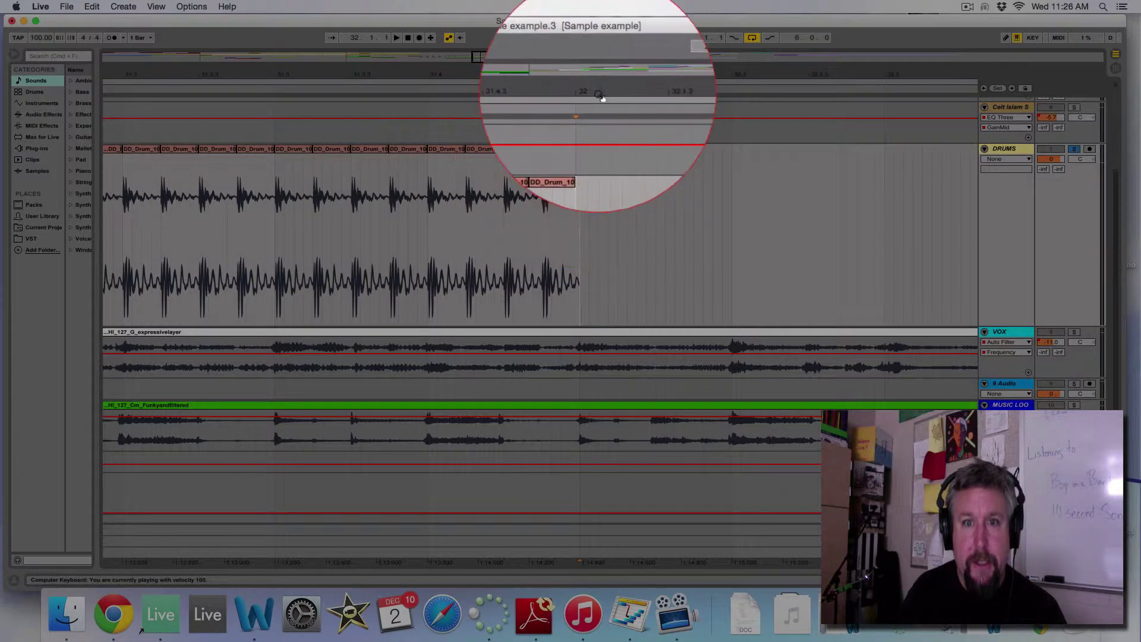
- Duplicate the last quarter-beat drum hit of bar 31 to the start of bar 32 and shorten the copy to half its length
key(minus)
key(minus)
key(minus)
click(593, 150)
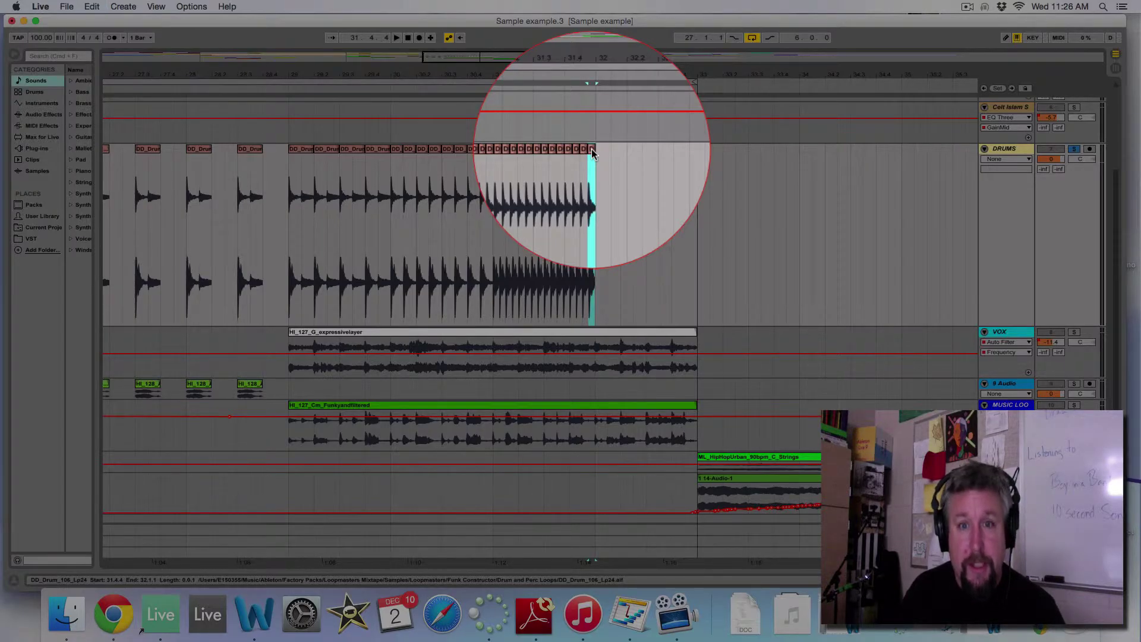
drag(599, 72, 607, 102)
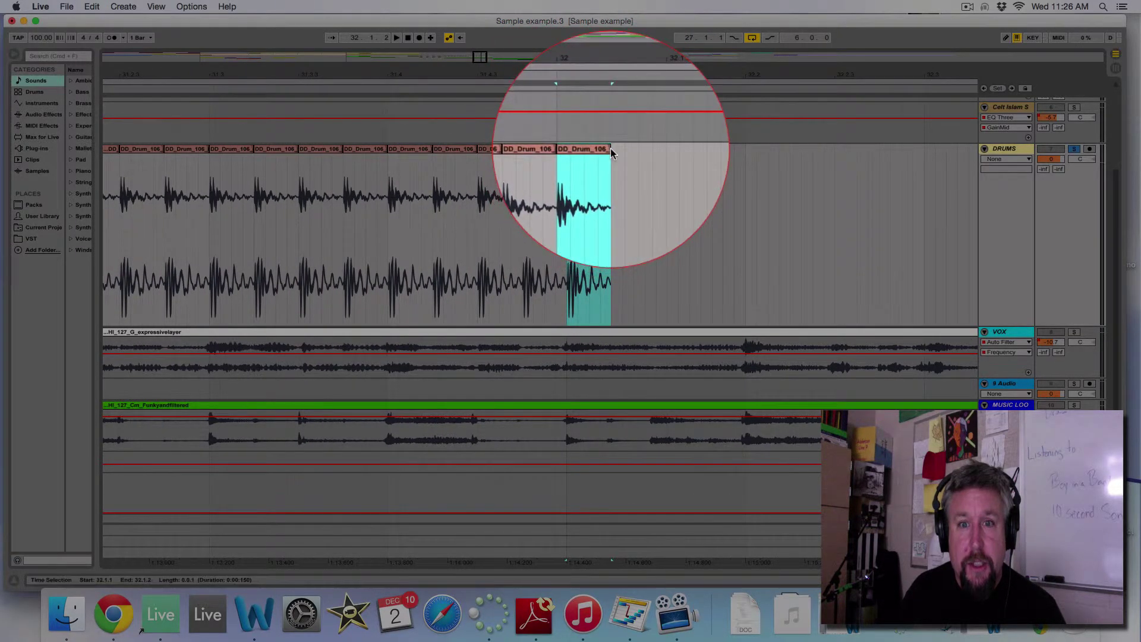
drag(599, 151, 590, 151)
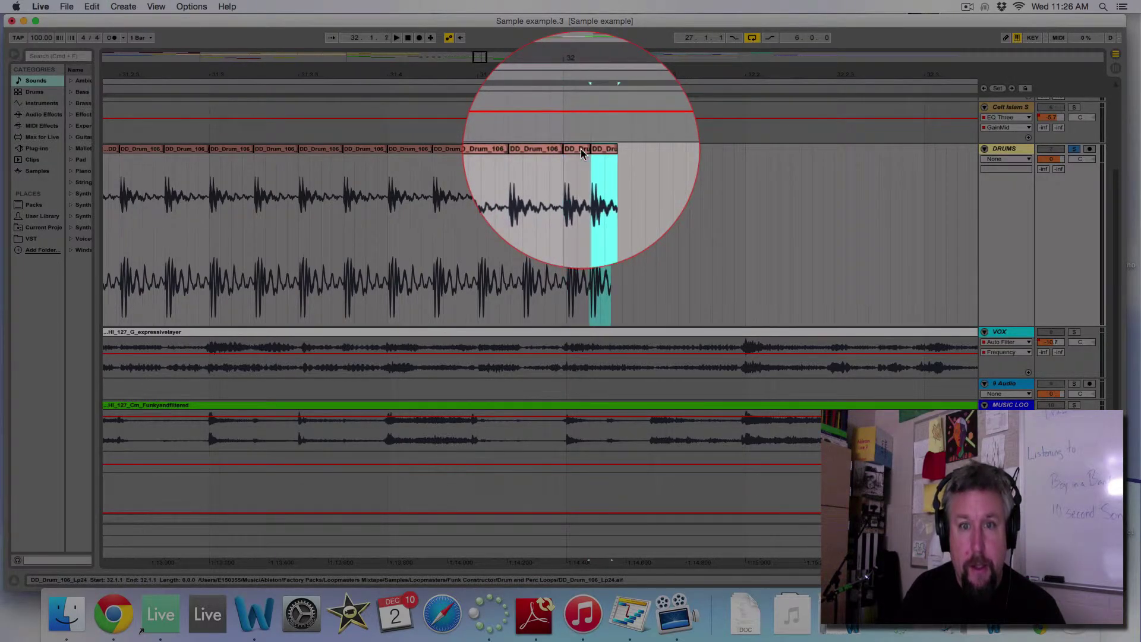
- Duplicate the shortened drum hit repeatedly until bar 32 is filled up to bar 33
key(super+d)
key(super+d)
key(super+d)
key(super+d)
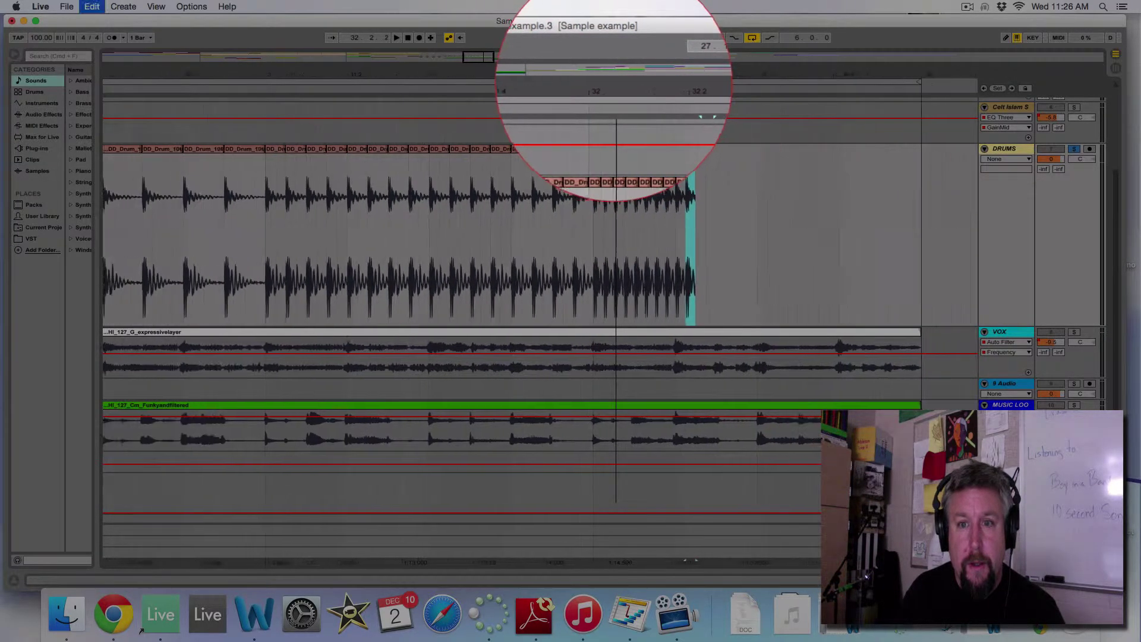
key(super+d)
key(super+d)
key(super+d)
key(super+d)
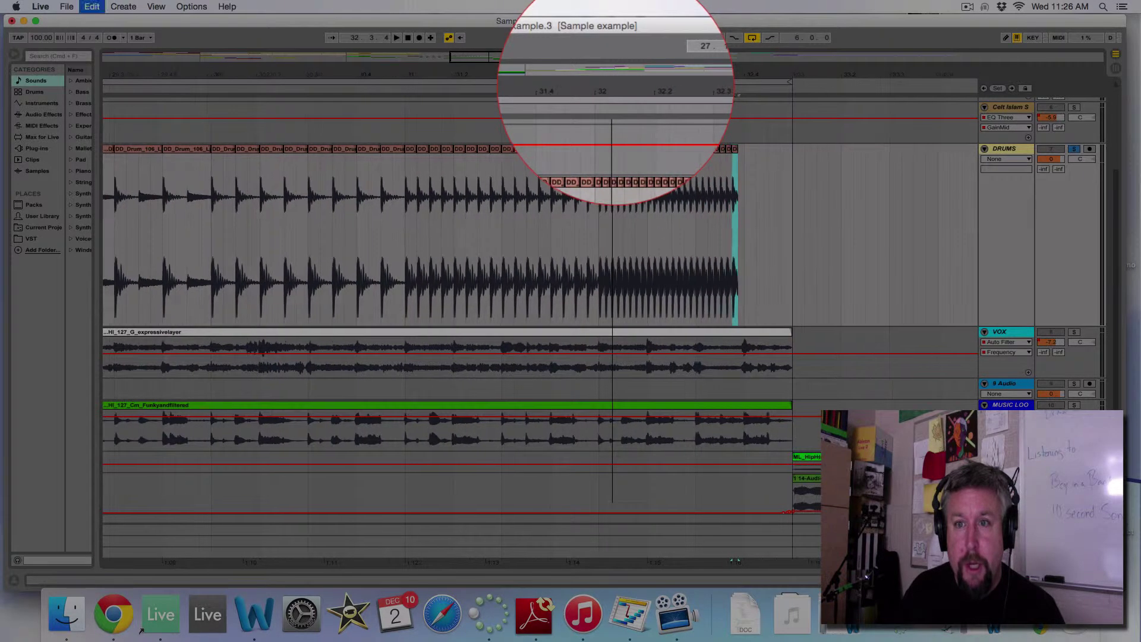
key(super+d)
key(super+d)
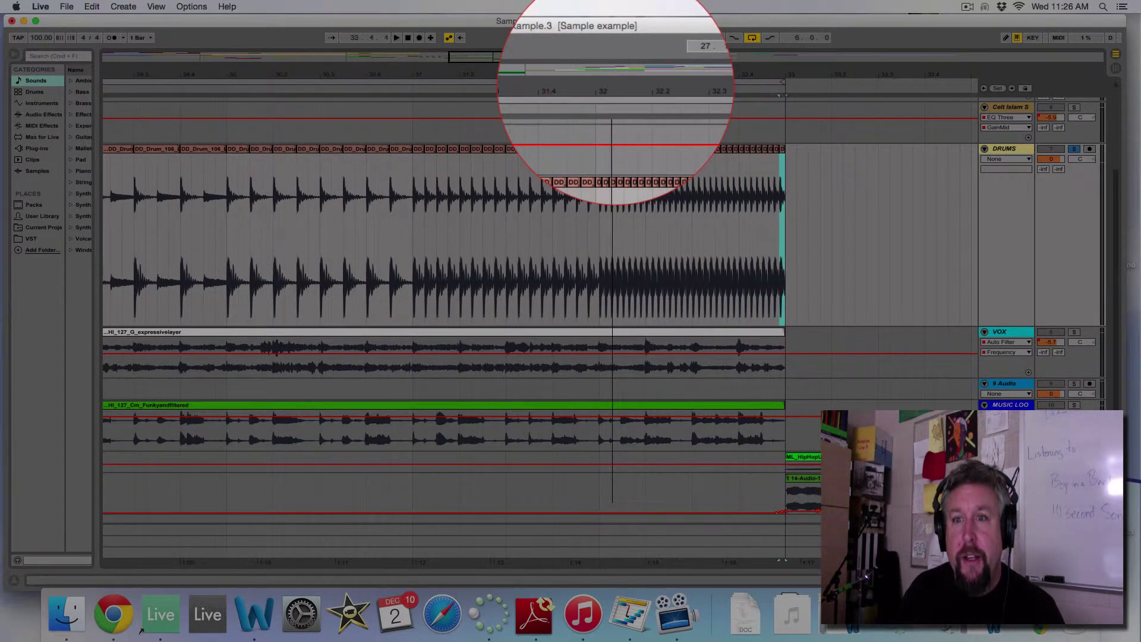
- Set the loop to run 15 bars from bar 22 to bar 37 and play the build-up with the drums unsoloed
click(793, 459)
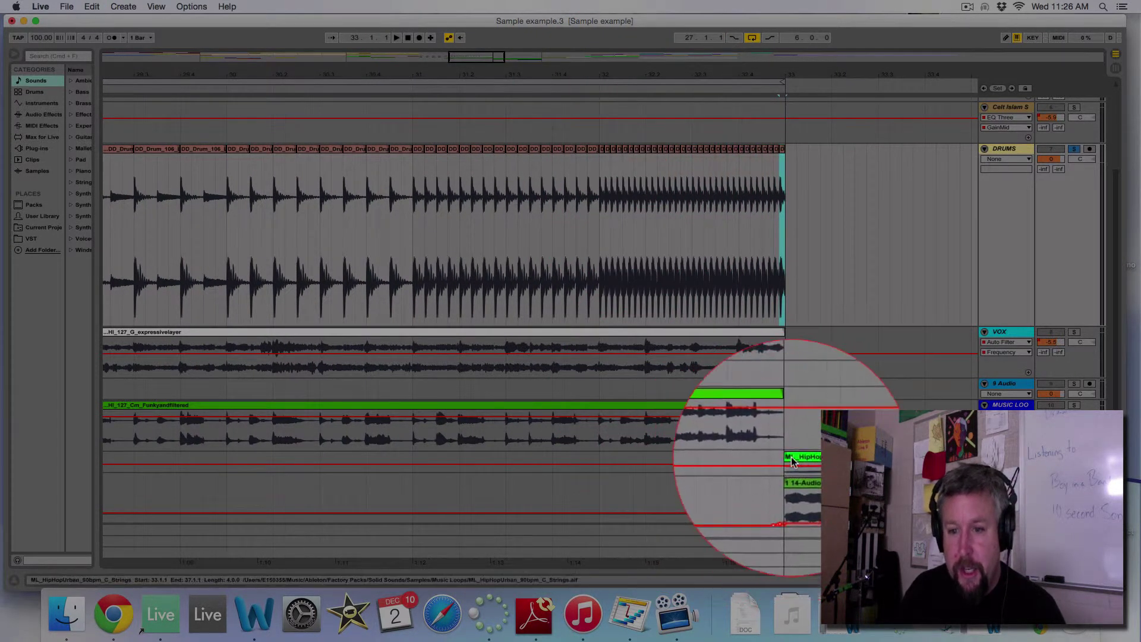
drag(636, 80, 759, 85)
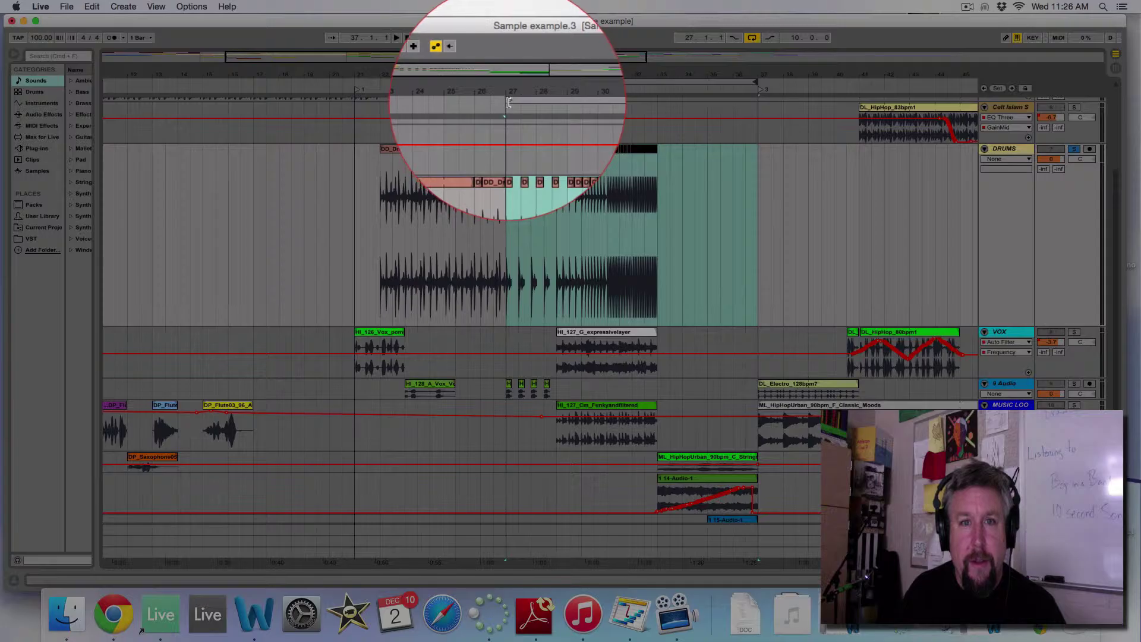
drag(507, 91, 382, 90)
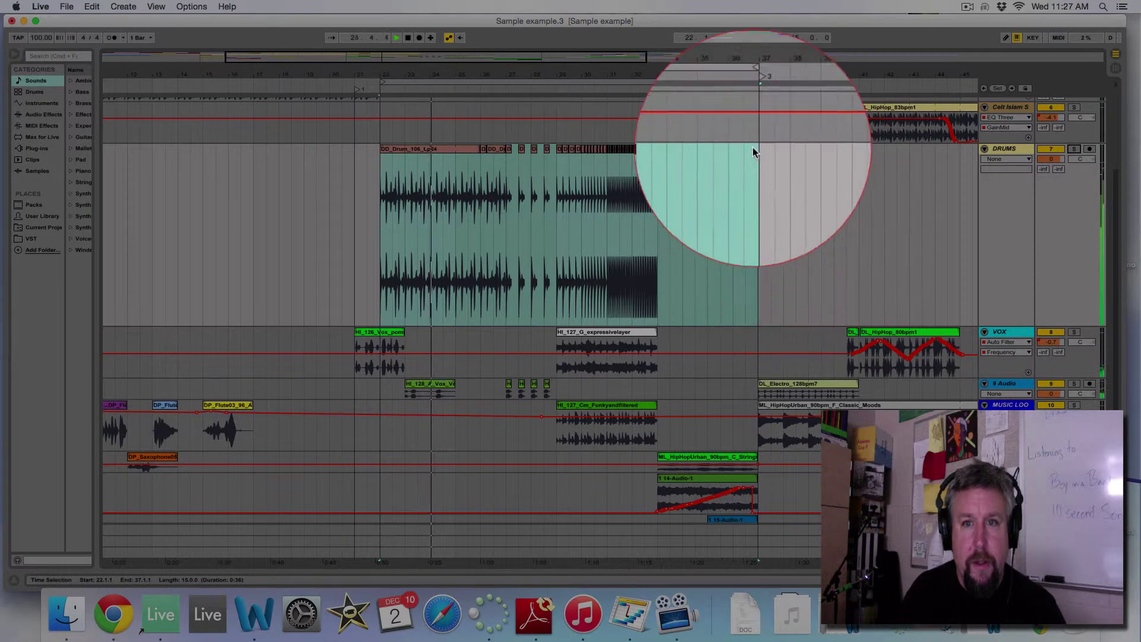
drag(647, 92, 640, 66)
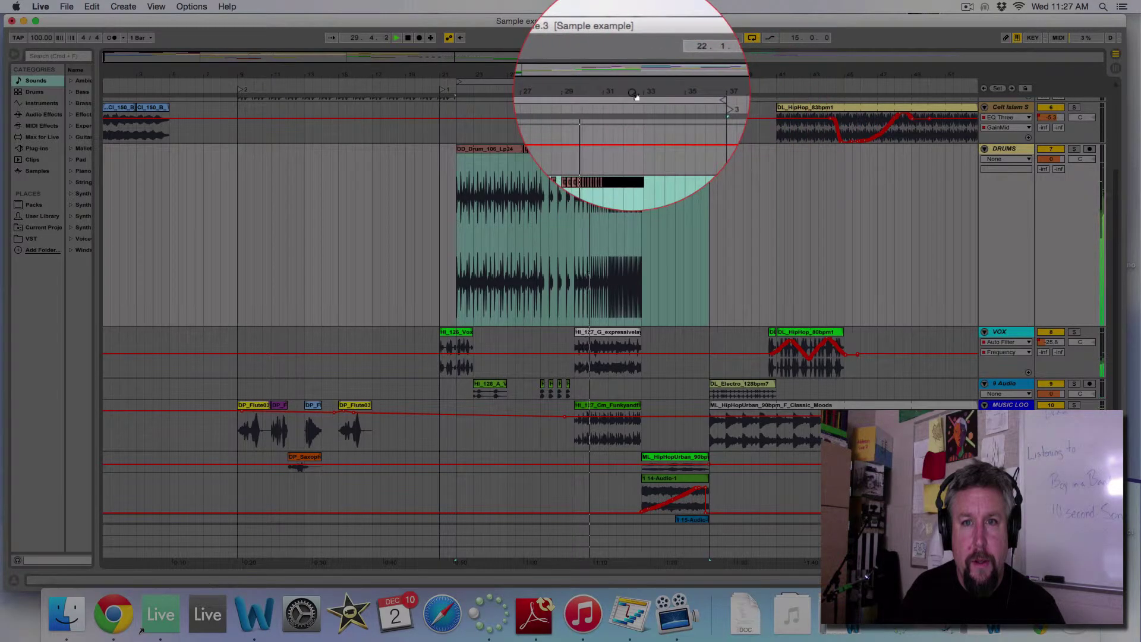
drag(632, 92, 631, 98)
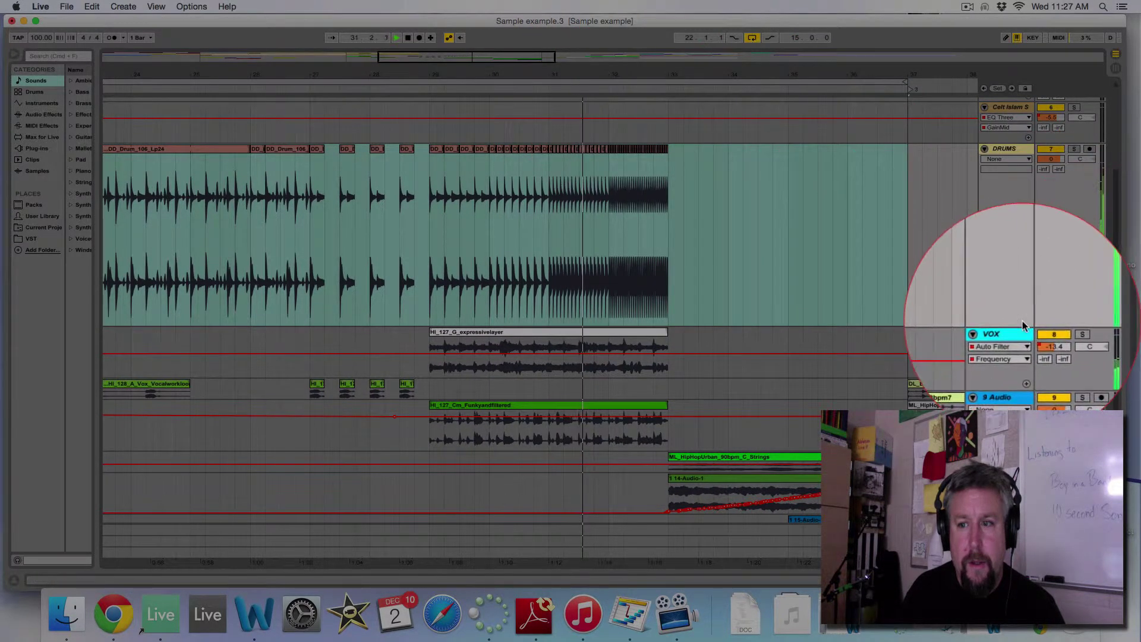
- Reduce the DRUMS track to its minimum height while the arrangement plays, and stop playback
drag(1023, 326, 1022, 225)
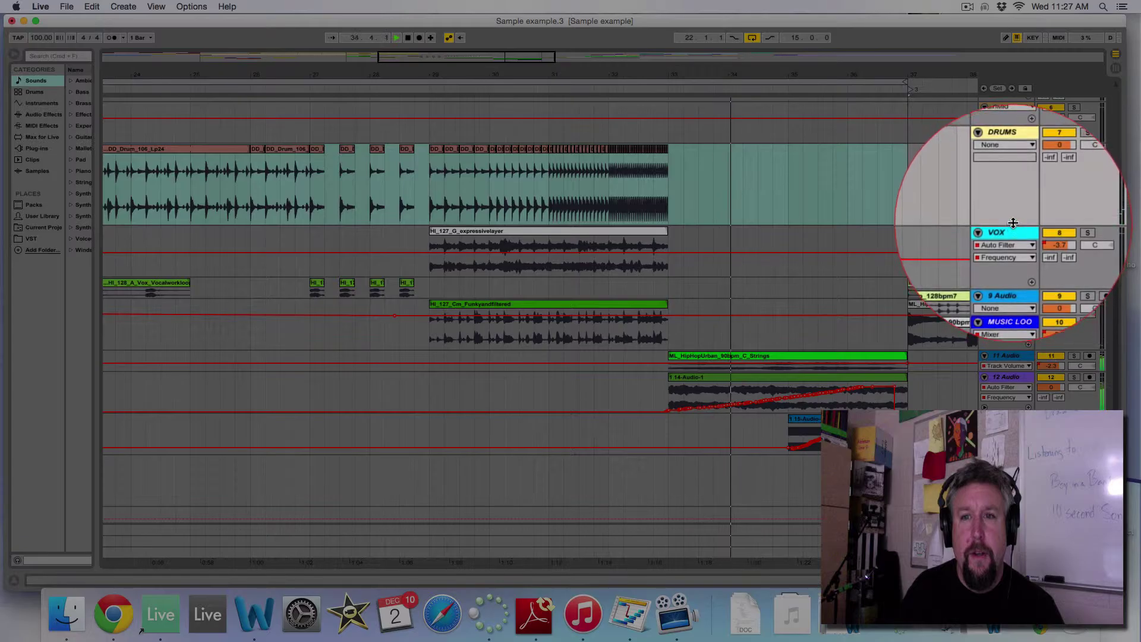
scroll(787, 97, right, 5)
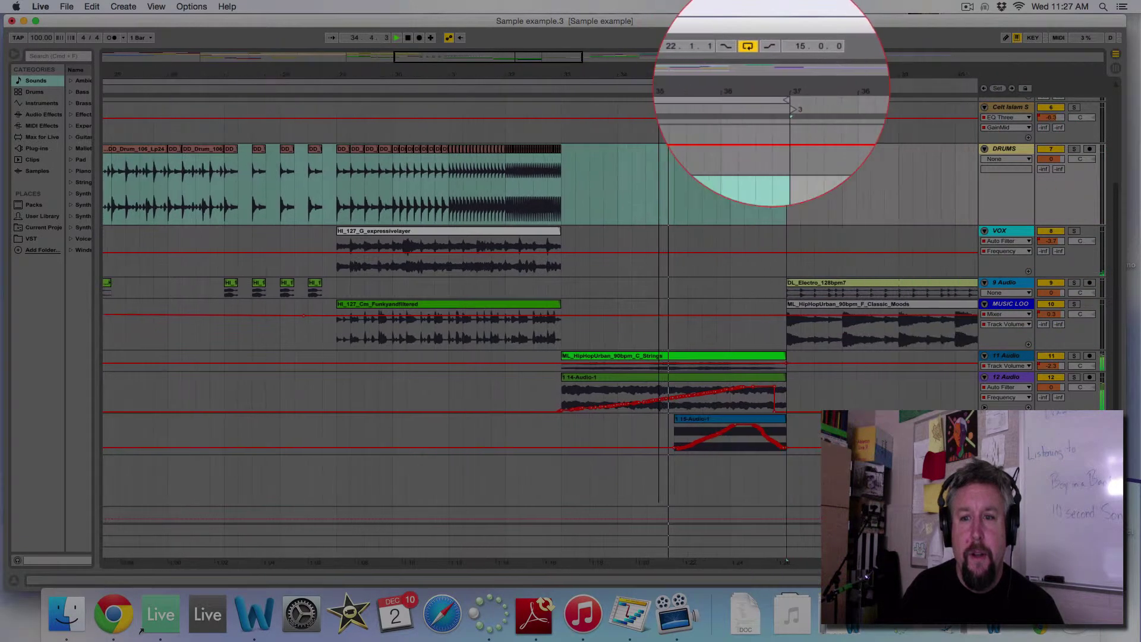
key(minus)
key(minus)
key(minus)
key(minus)
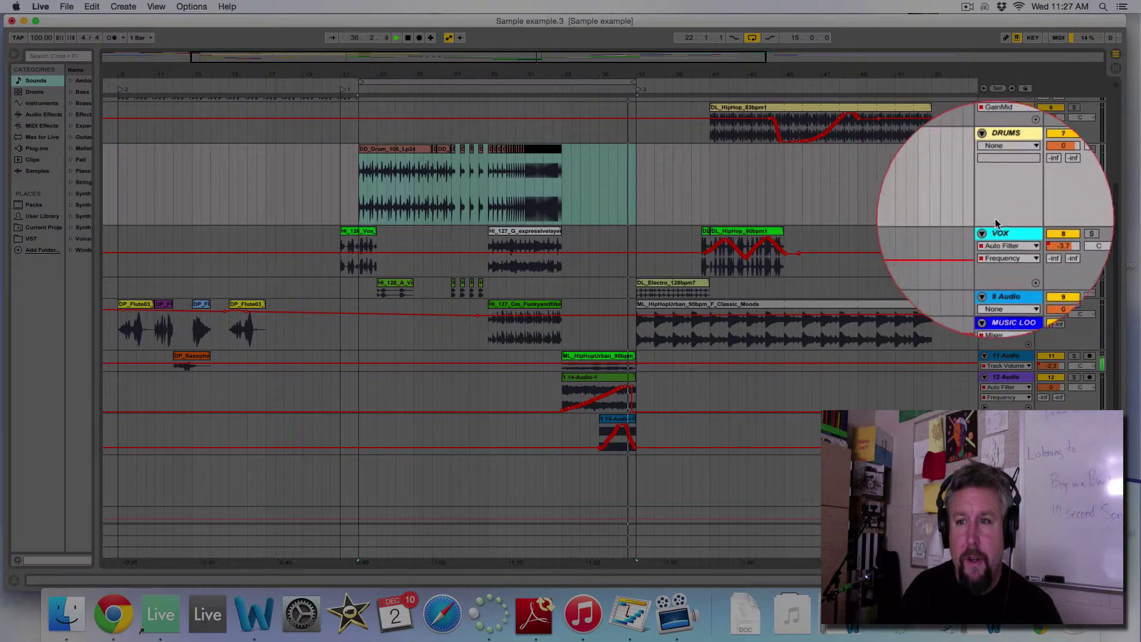
drag(999, 221, 992, 154)
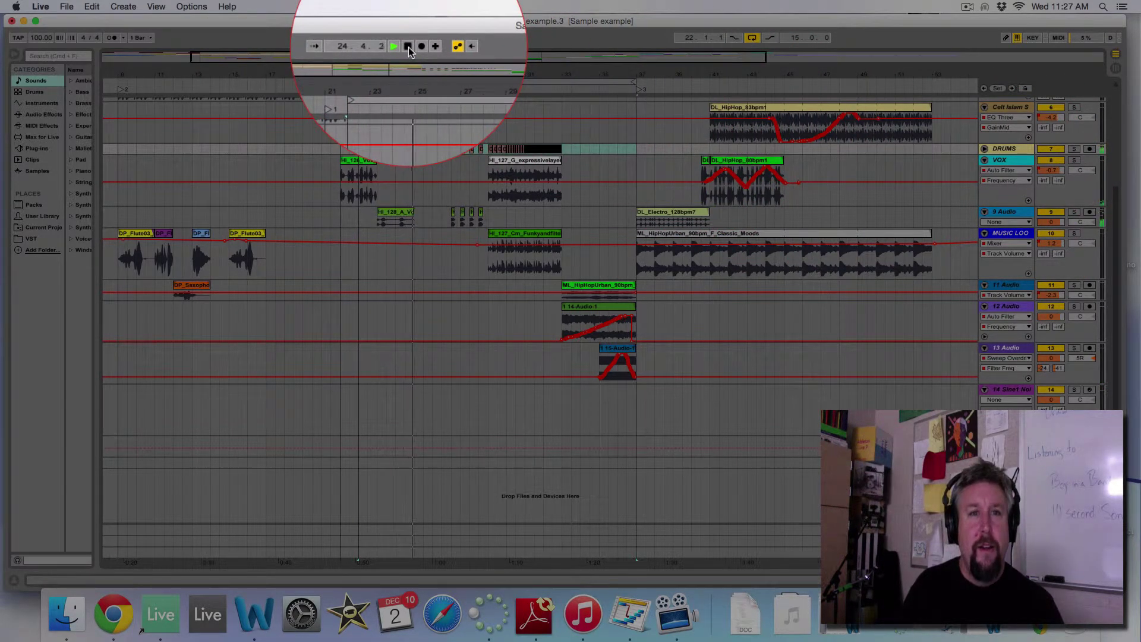
click(409, 48)
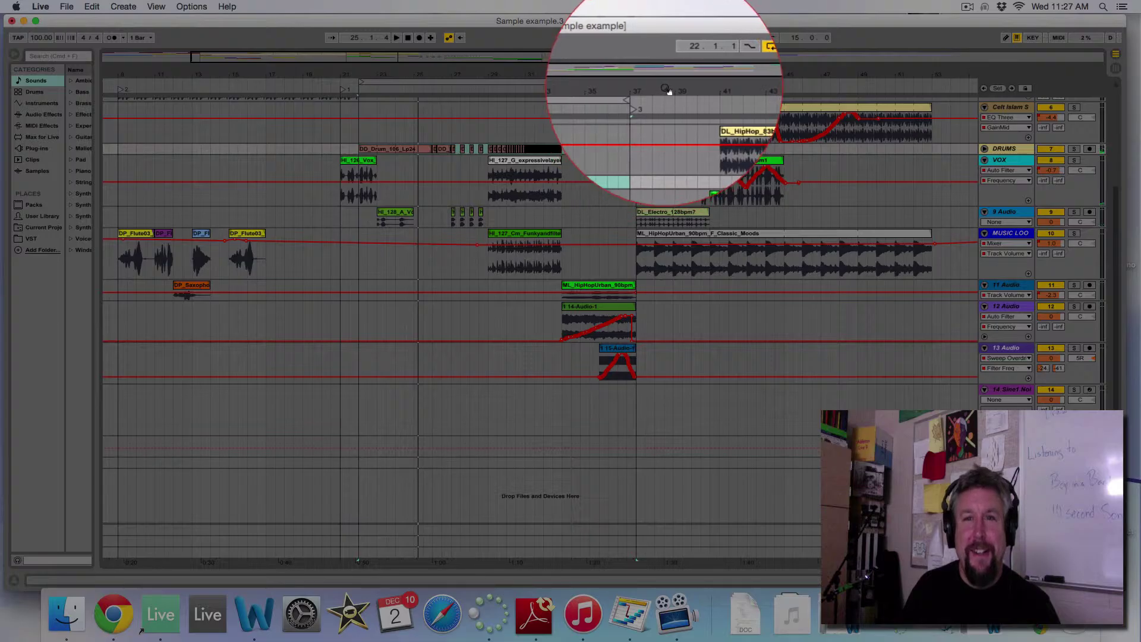
- Look over the whole arrangement, examining the automated DL_HipHop_80bpm1 clip on the VOX track and the CCT_133_AKitBCrashLoop clip
drag(664, 83, 664, 101)
scroll(829, 196, up, 5)
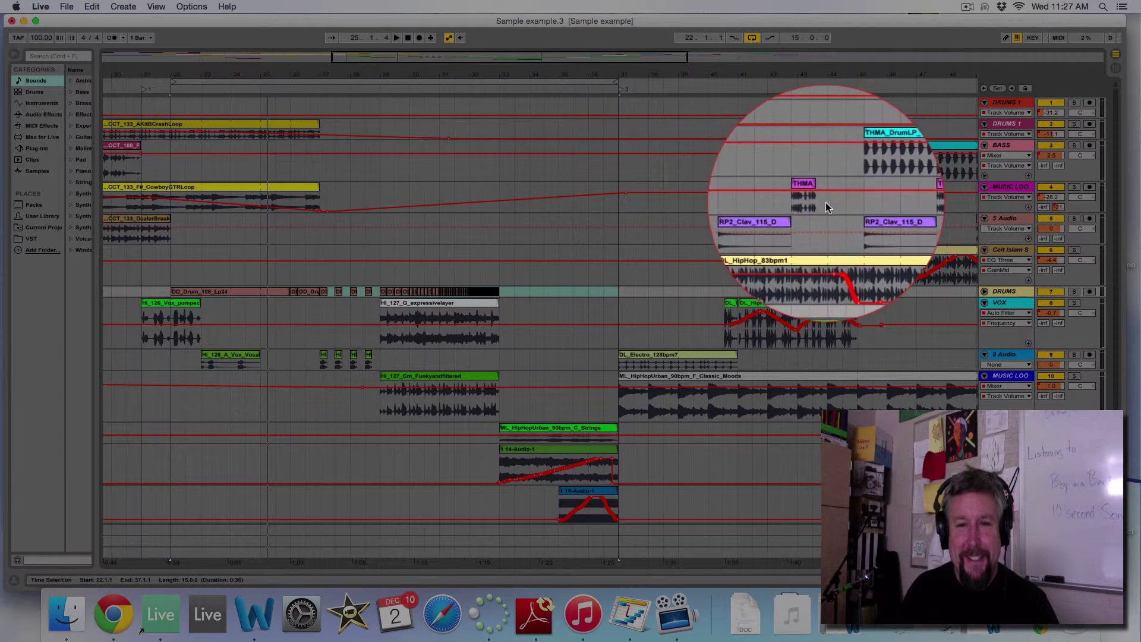
drag(583, 91, 583, 77)
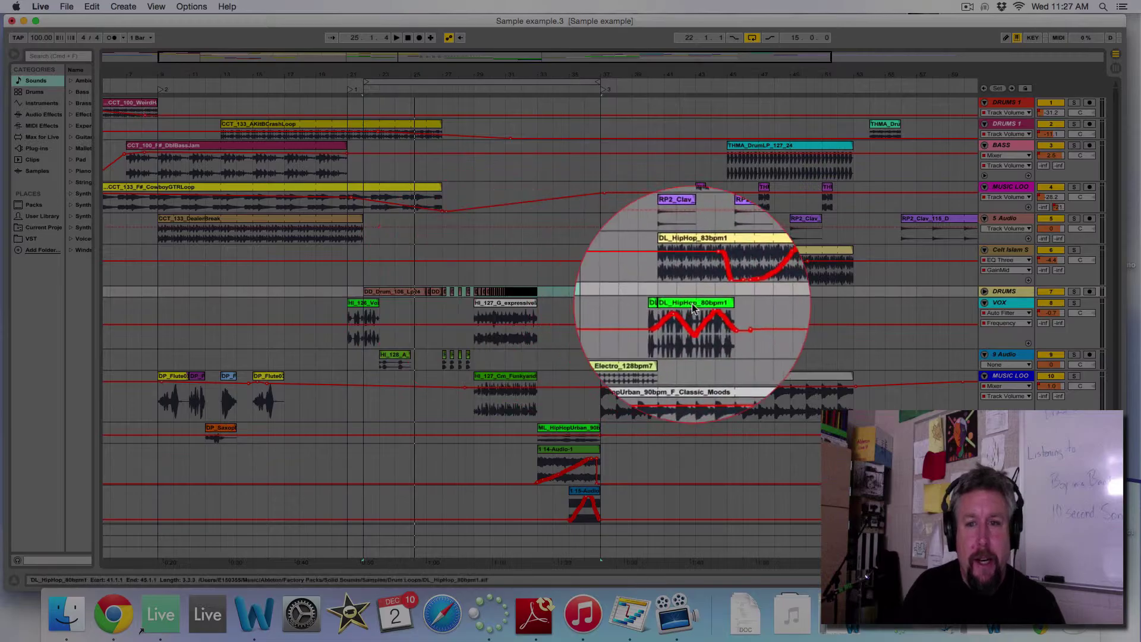
click(694, 301)
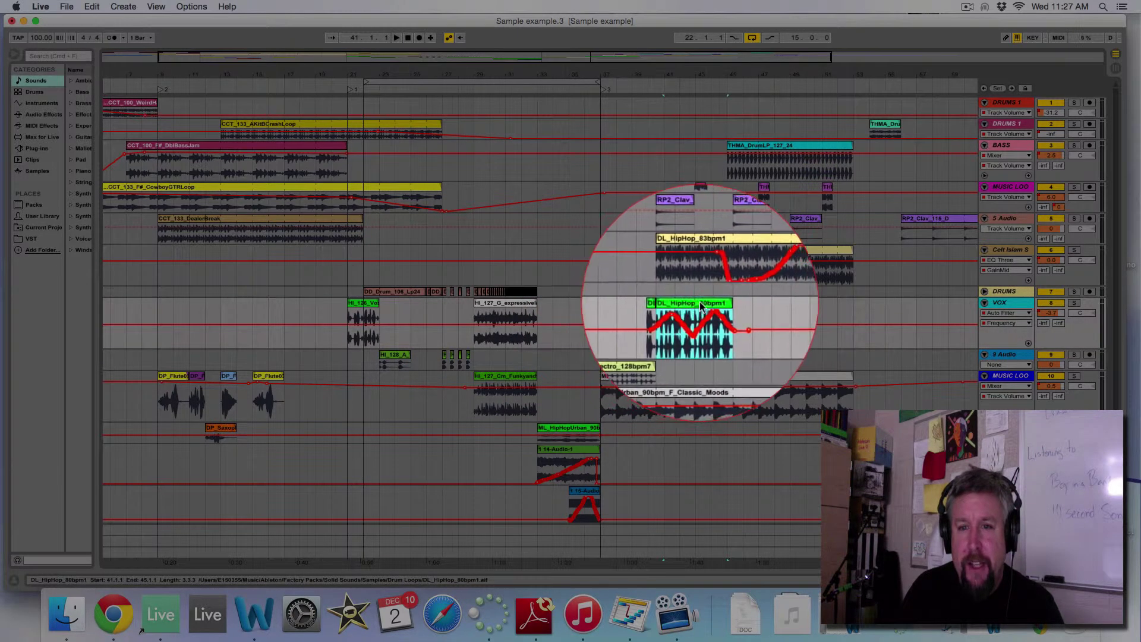
mouse_move(693, 302)
mouse_down()
mouse_move(742, 304)
mouse_move(684, 304)
mouse_up()
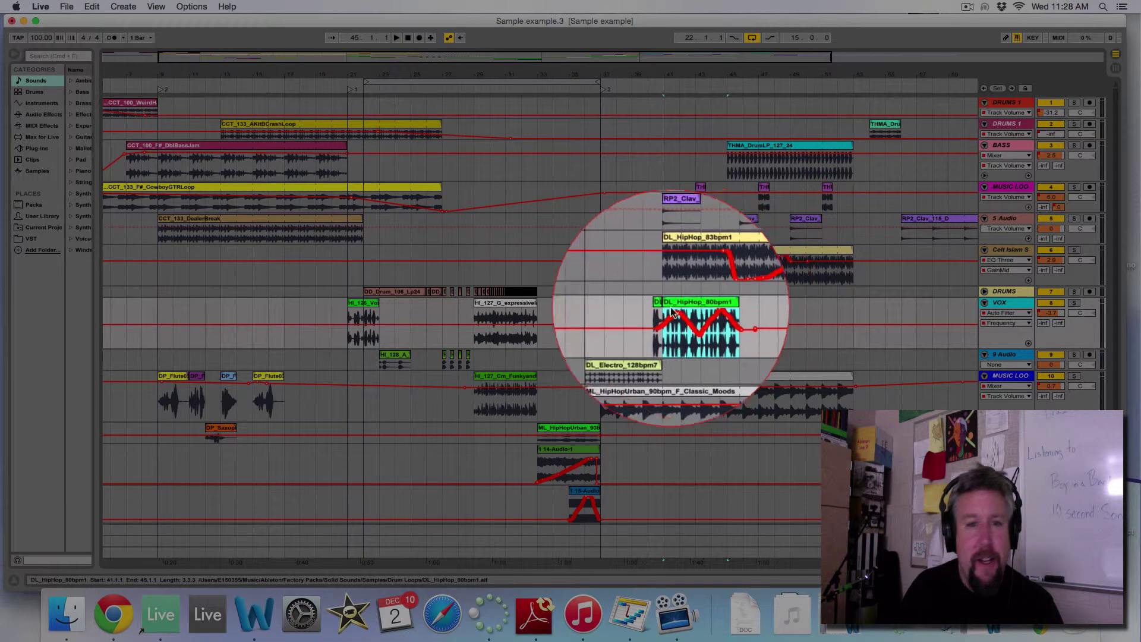
drag(484, 93, 540, 117)
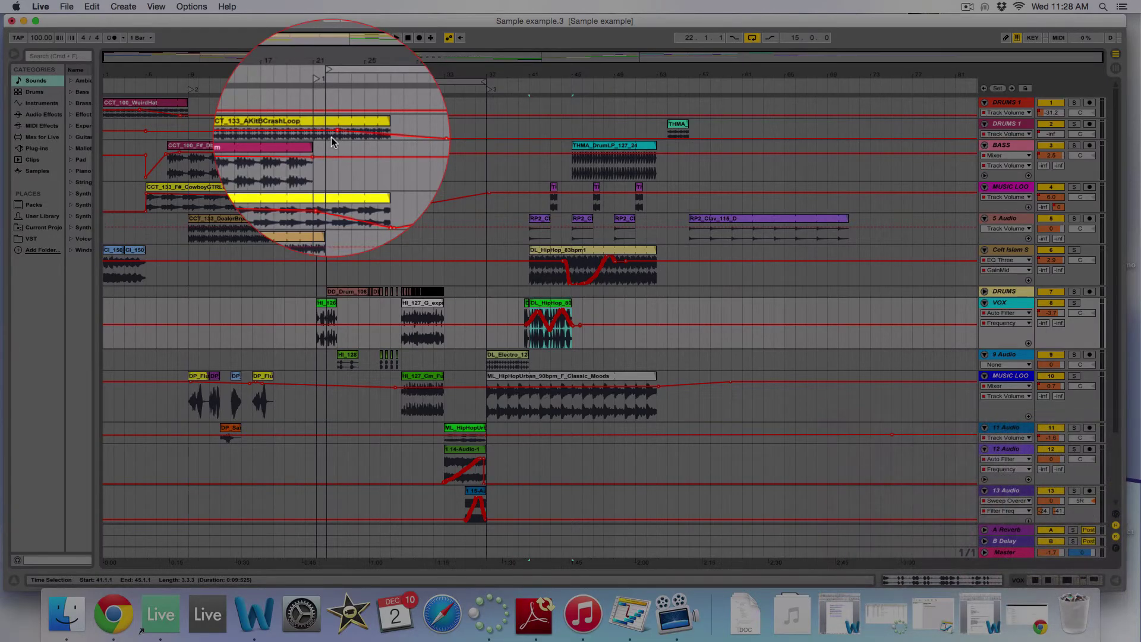
click(289, 131)
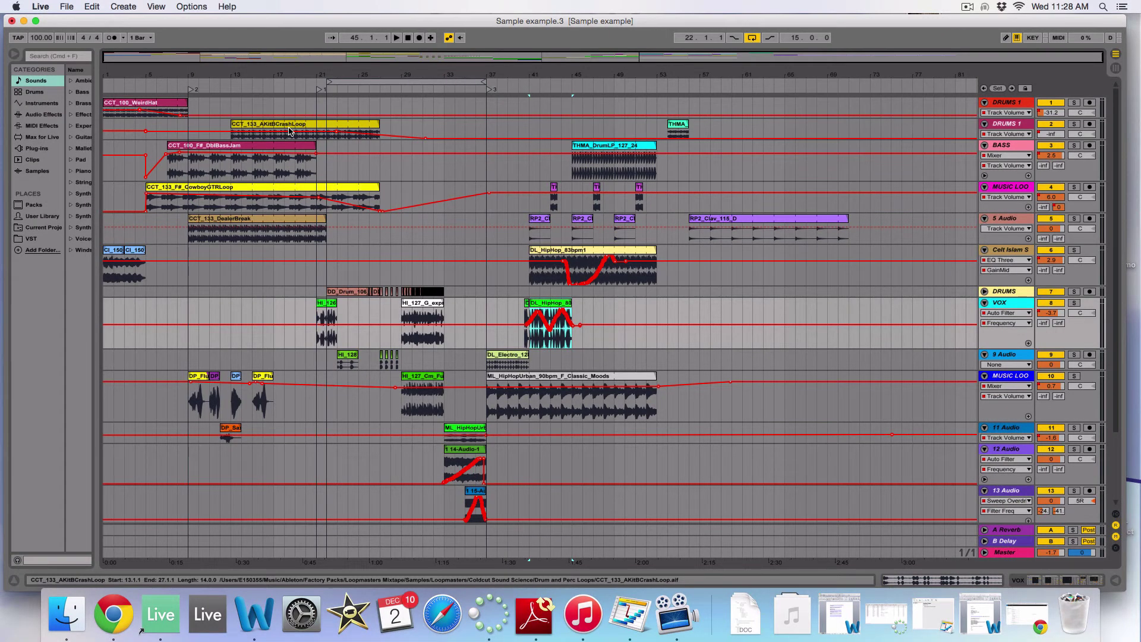